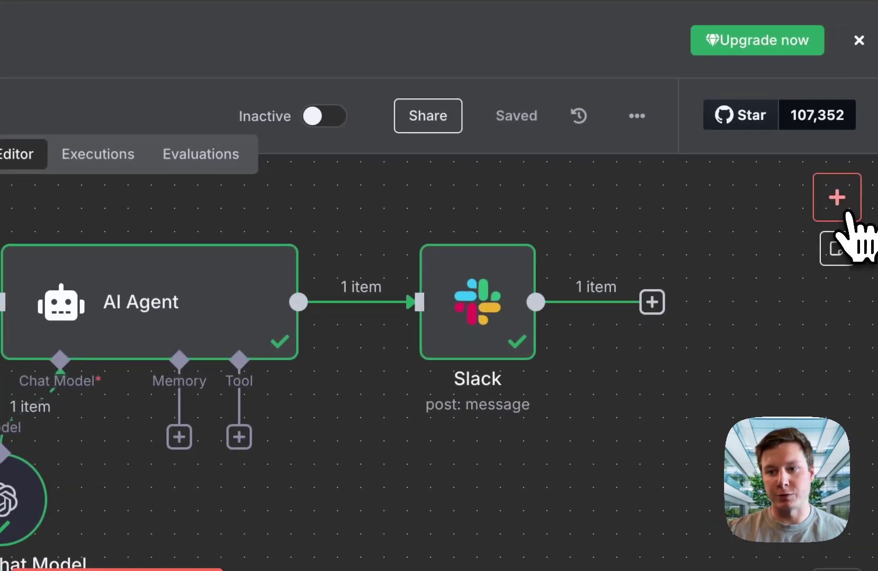
Look up Slack in the node library and filter its actions by "mess" to find Send a message.
click(834, 196)
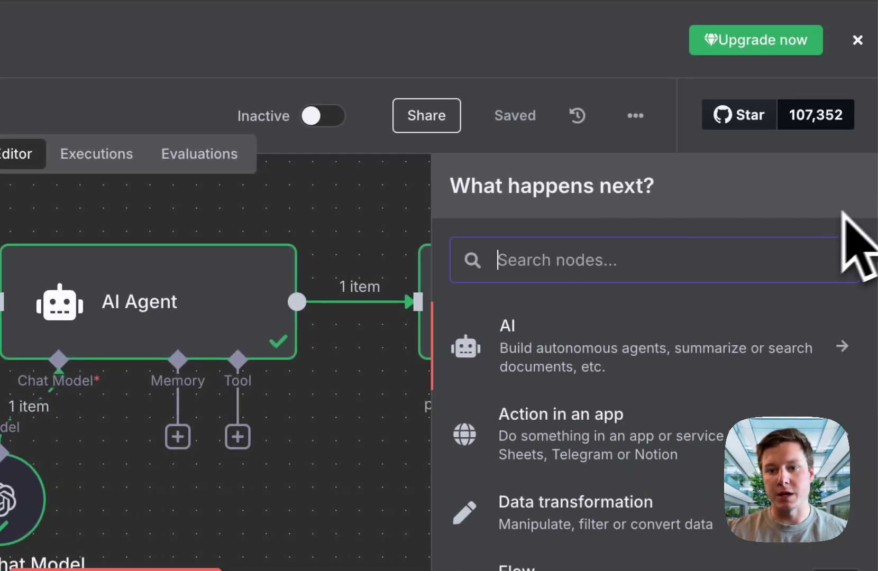
text(slack)
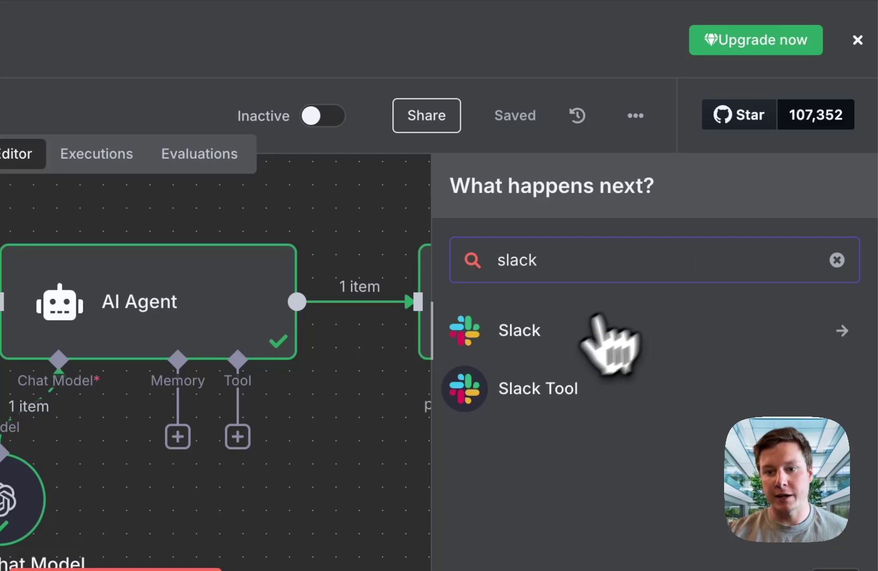
click(554, 338)
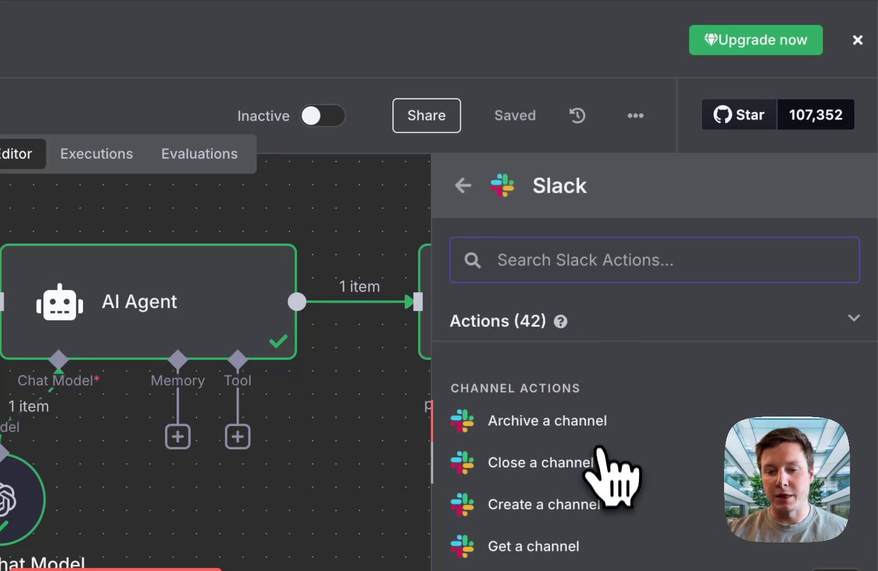
scroll(600, 458, down, 3)
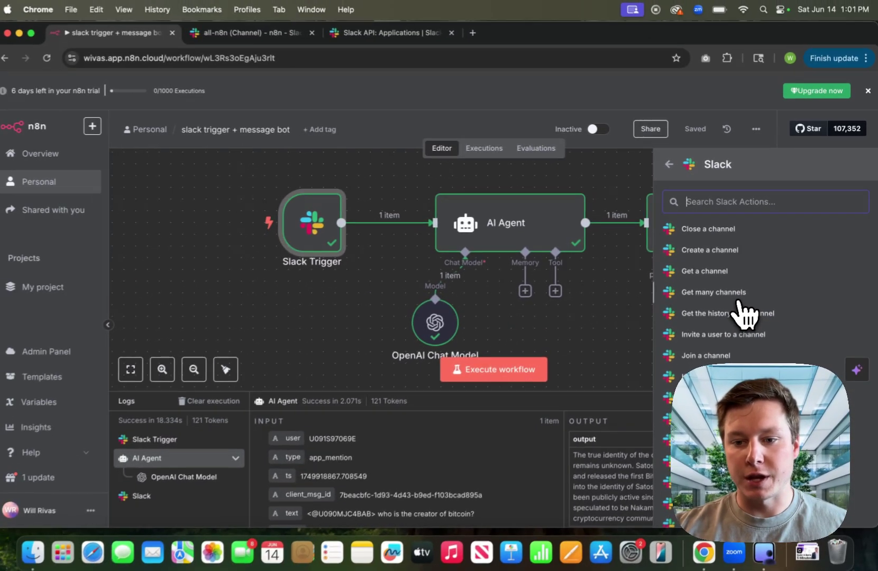
scroll(600, 457, down, 3)
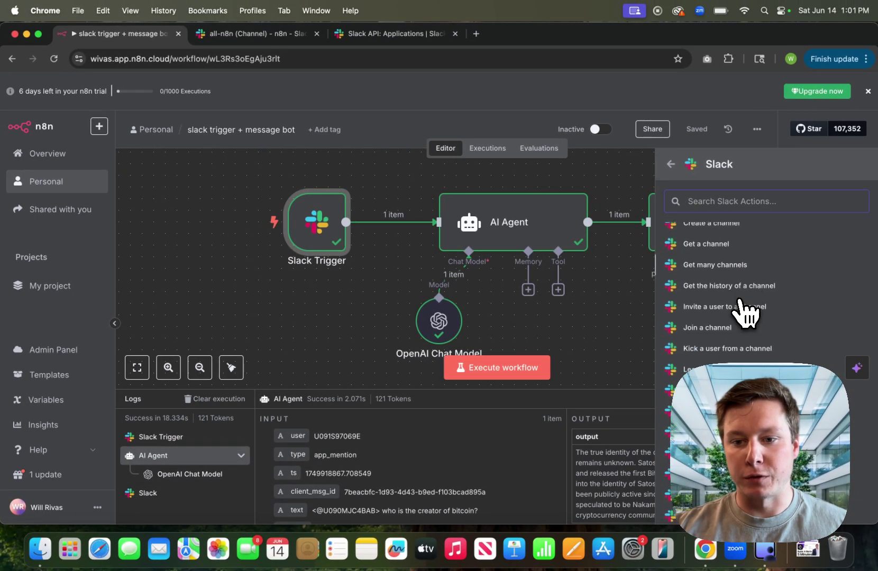
scroll(747, 312, up, 5)
text(mess)
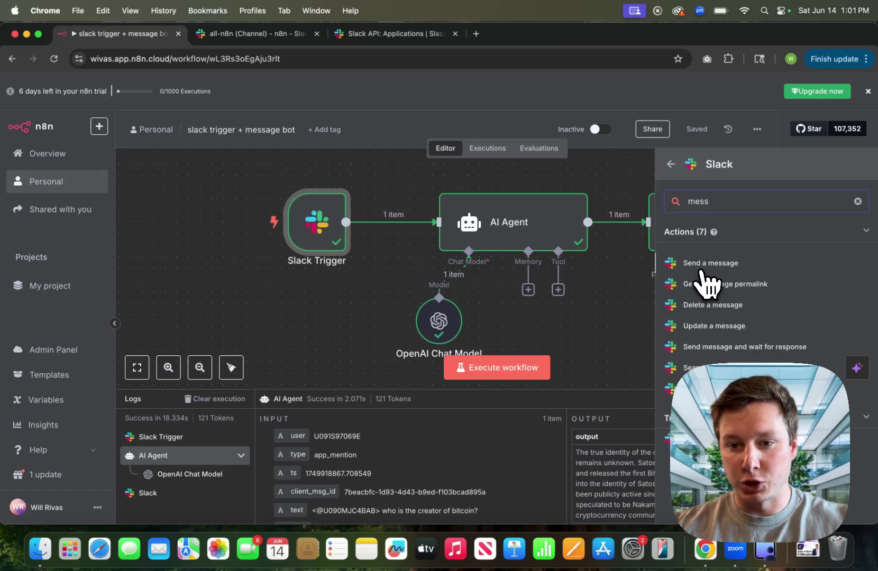
drag(709, 265, 464, 280)
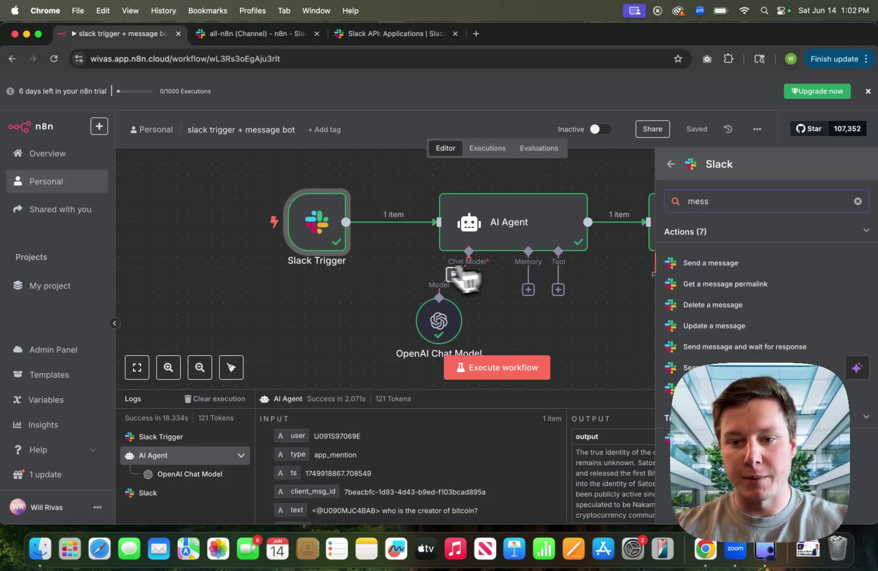
Review the Slack Trigger node's parameters alongside the all-n8n channel in Slack, and close the node.
mouse_move(349, 243)
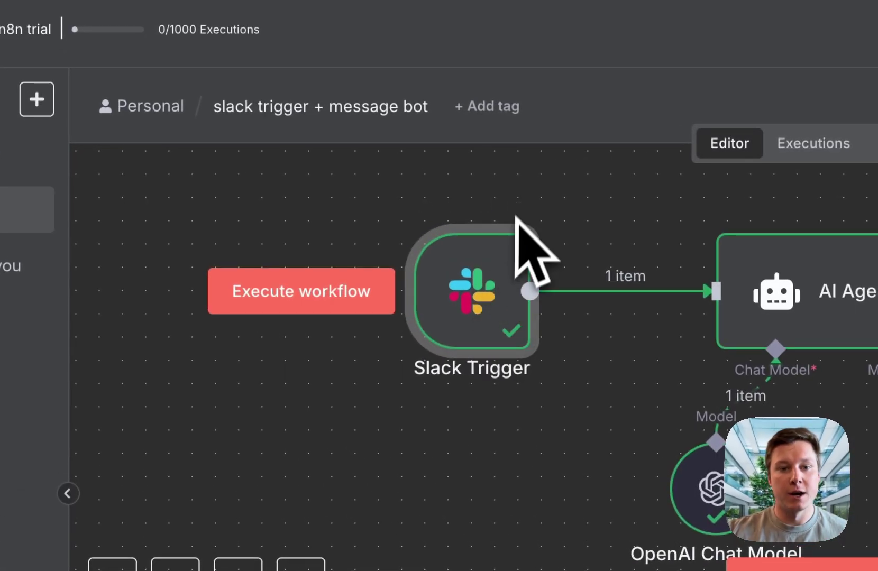
click(513, 205)
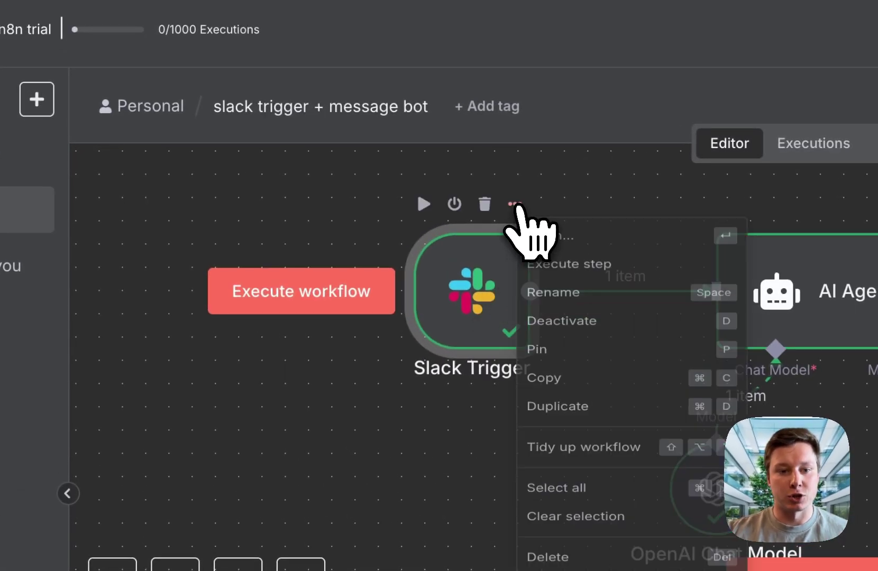
click(561, 238)
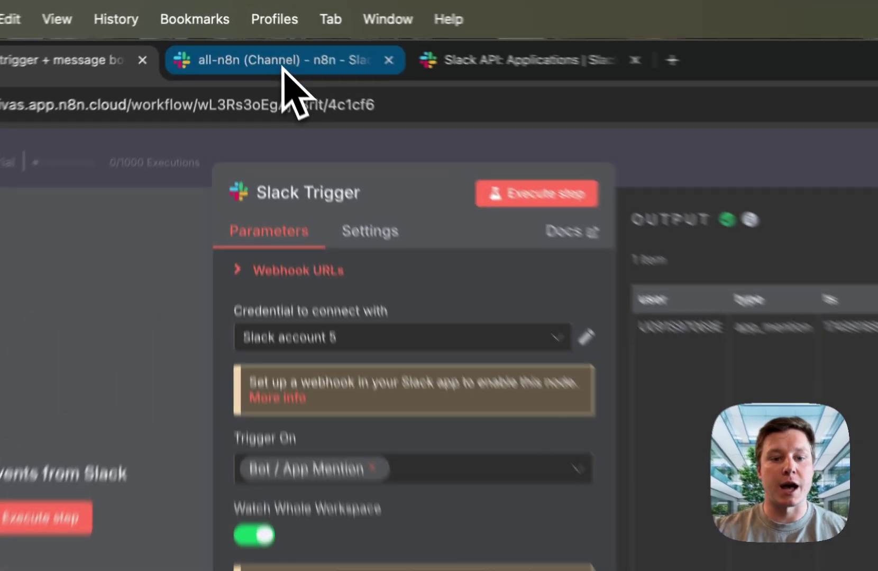
click(280, 34)
click(304, 468)
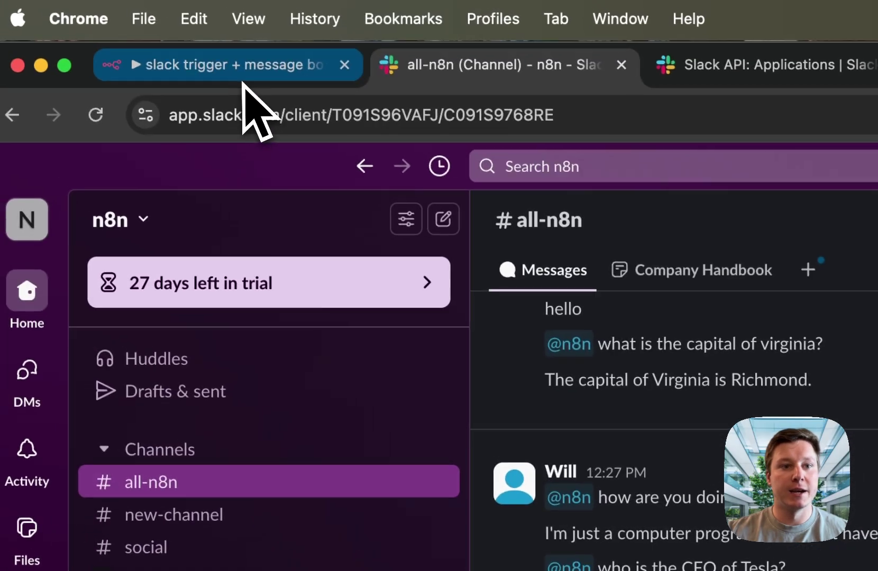
click(243, 66)
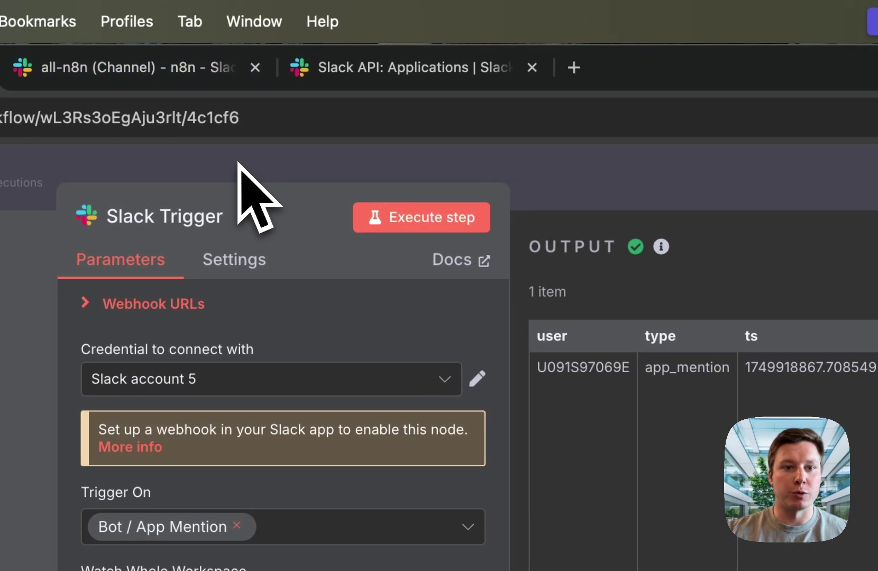
click(492, 146)
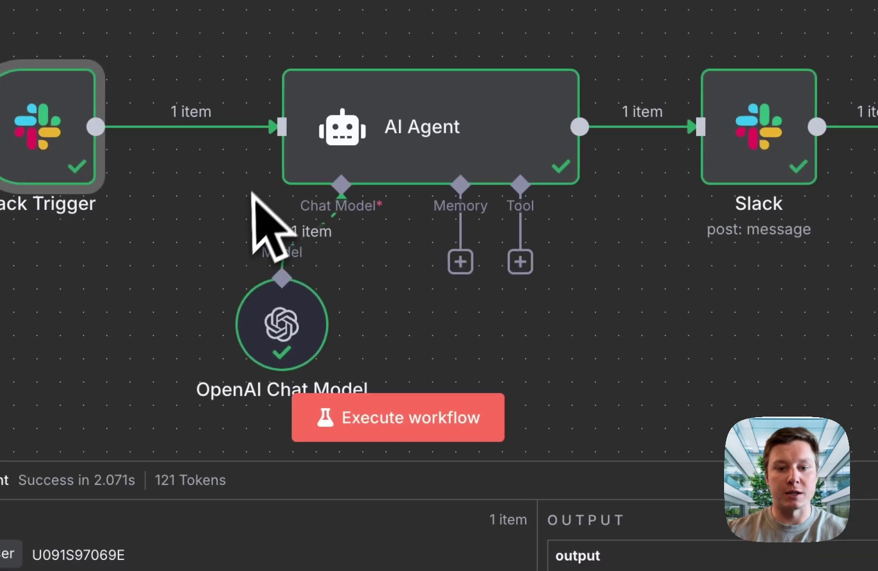
click(426, 428)
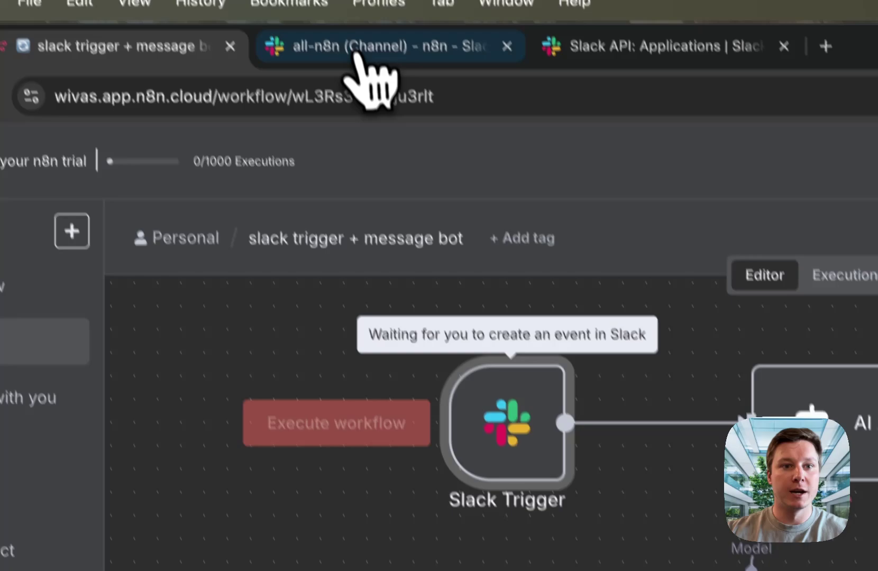
click(367, 78)
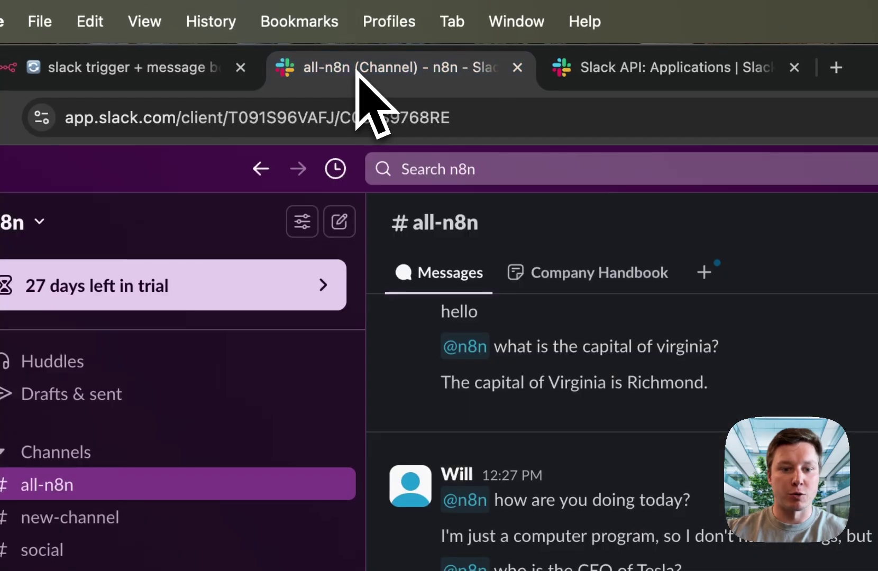
text(@n8n)
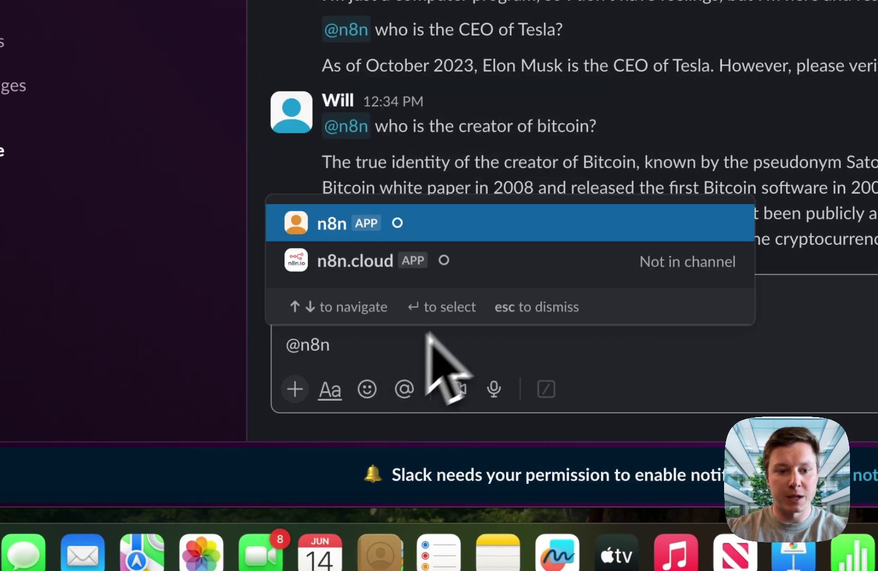
click(460, 224)
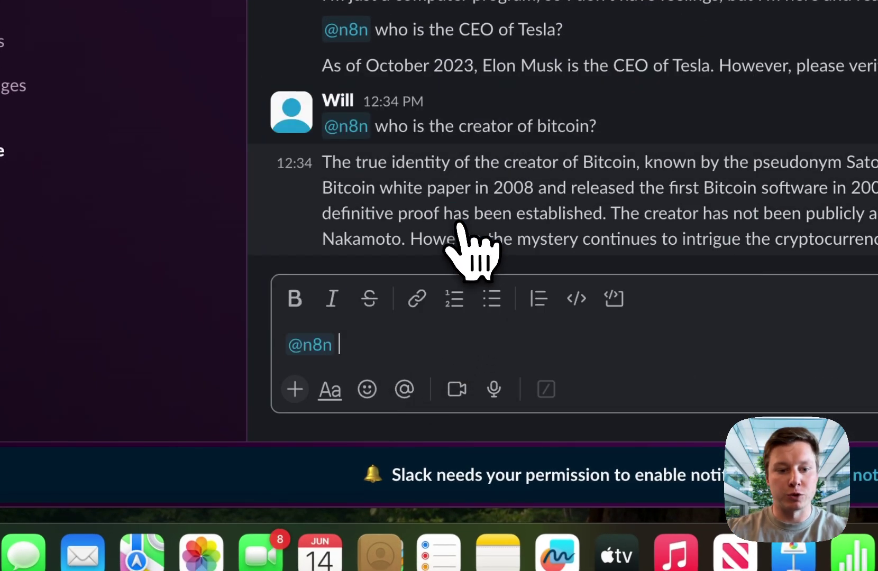
text(how ar)
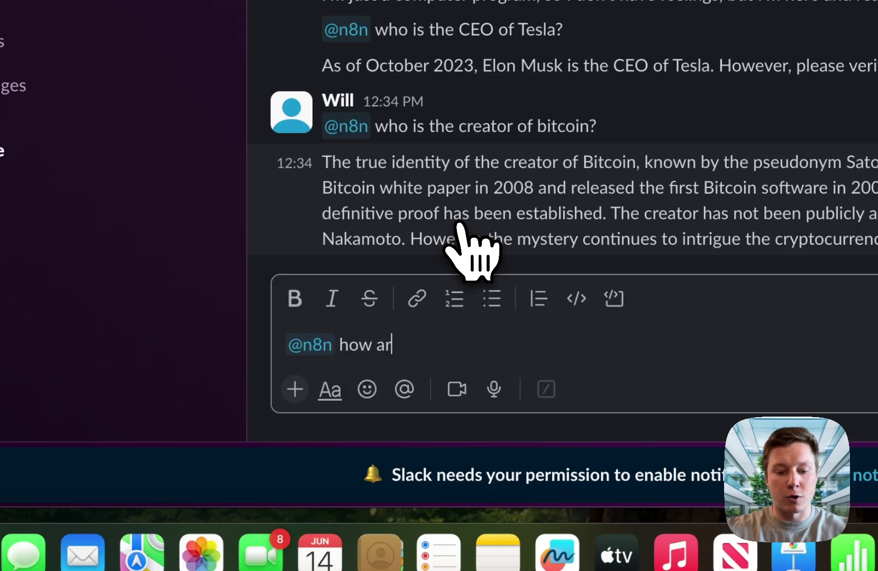
text(e you doing today)
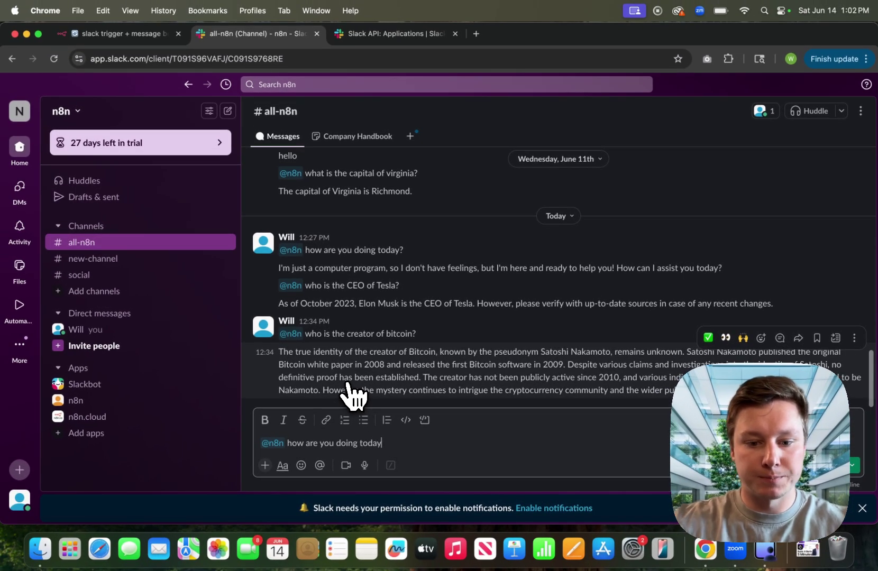
text(?)
key(Return)
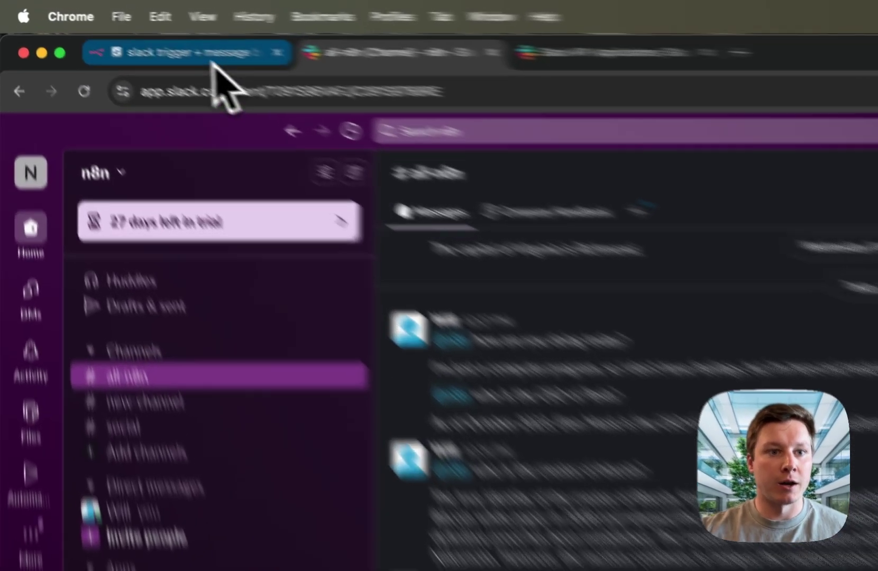
Check the workflow run in n8n against the bot's reply in Slack's all-n8n channel.
click(143, 35)
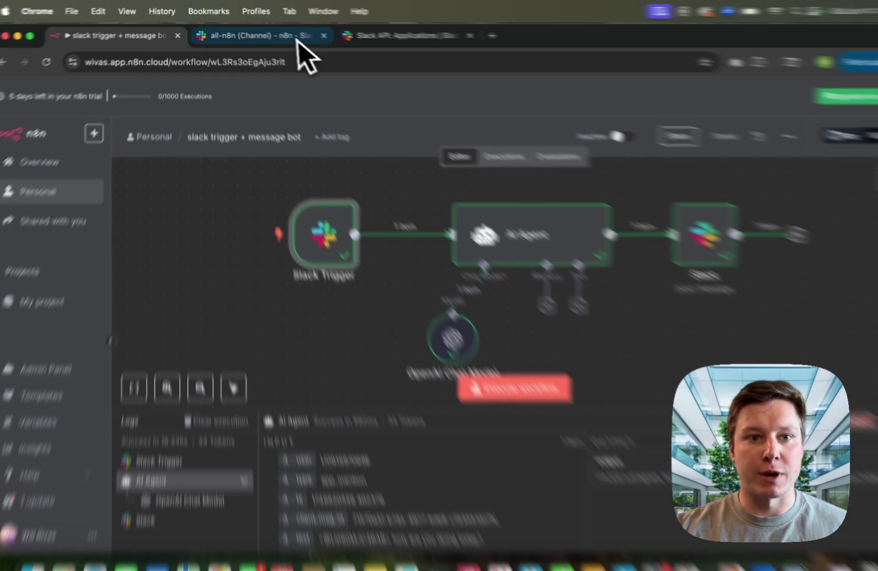
click(296, 34)
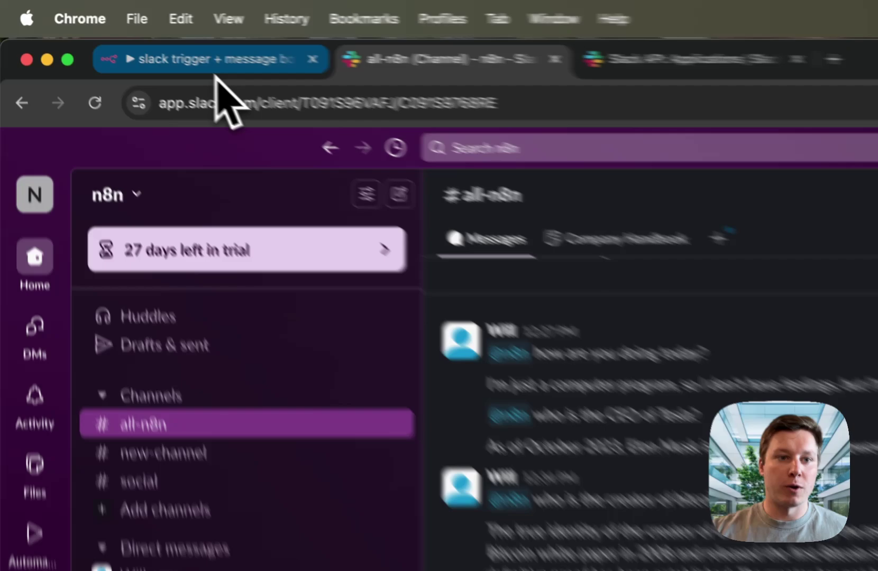
click(216, 75)
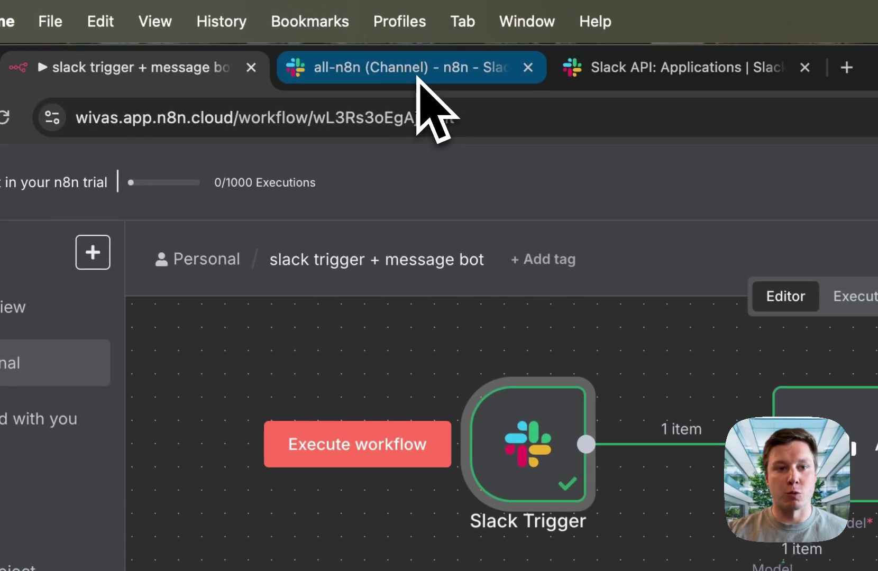
click(423, 85)
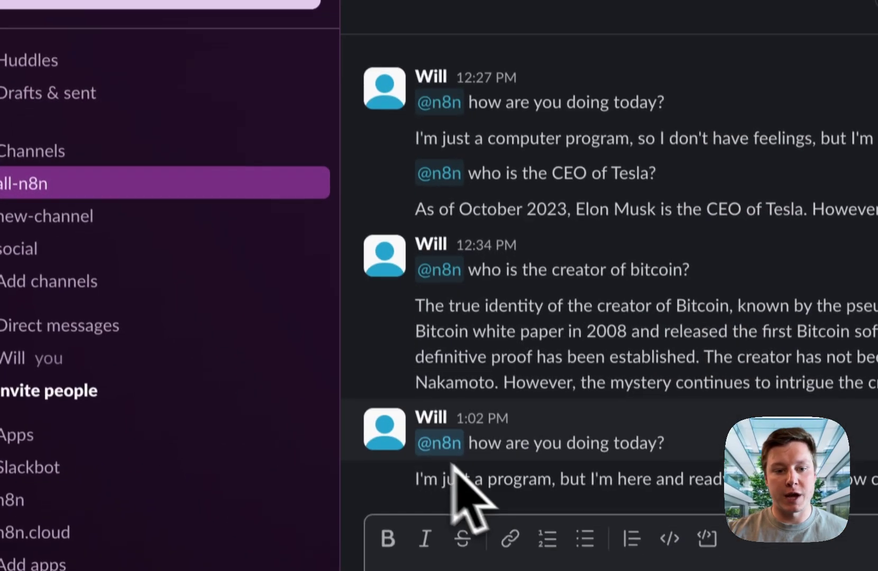
click(451, 476)
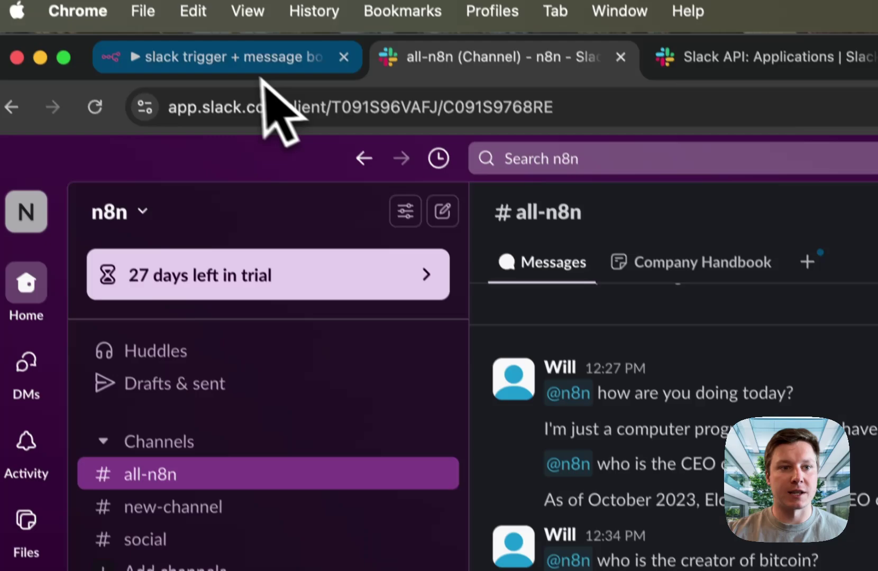
click(253, 74)
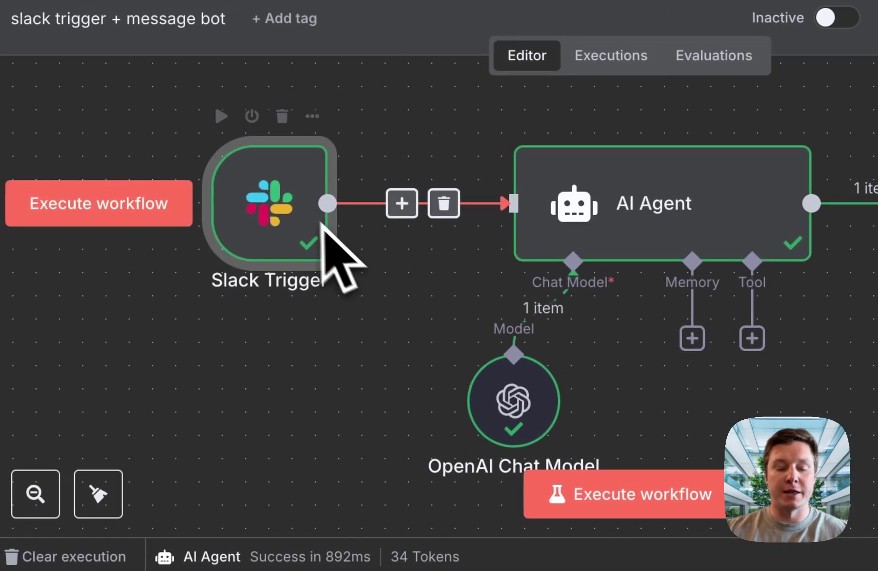
click(400, 326)
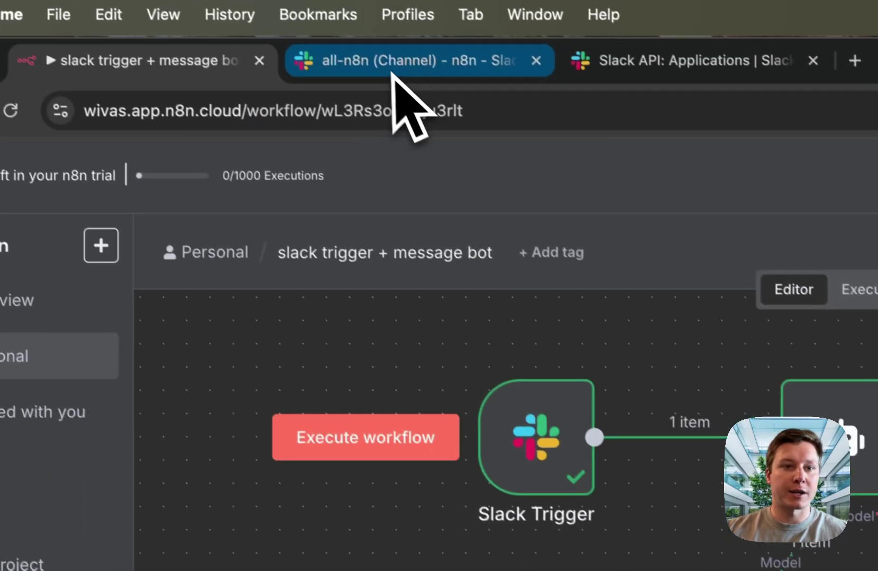
Switch to Slack and view the apps installed in the n8n workspace.
click(394, 82)
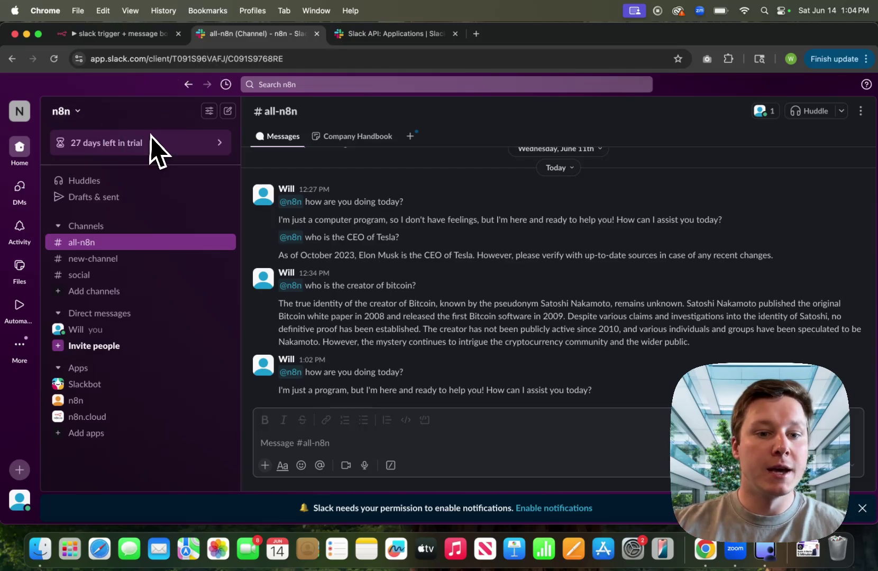
click(92, 433)
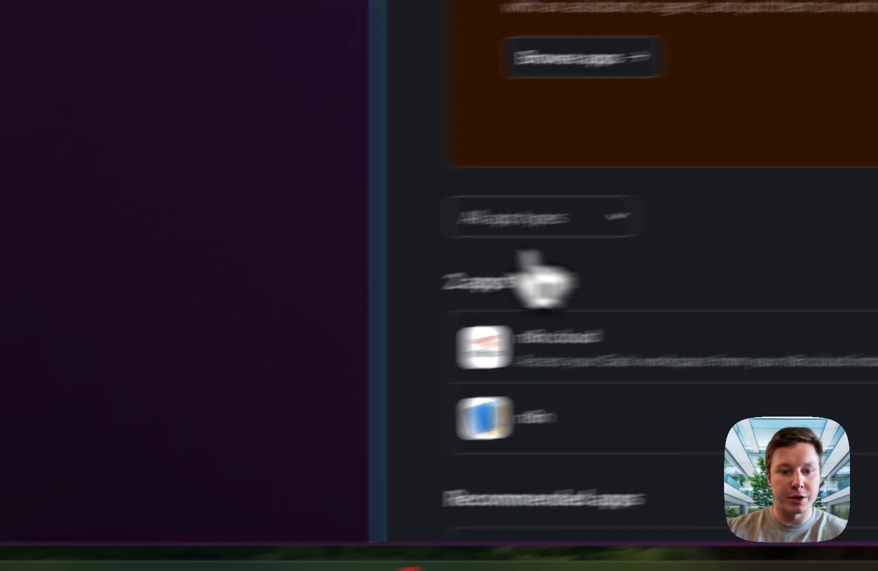
scroll(349, 331, down, 2)
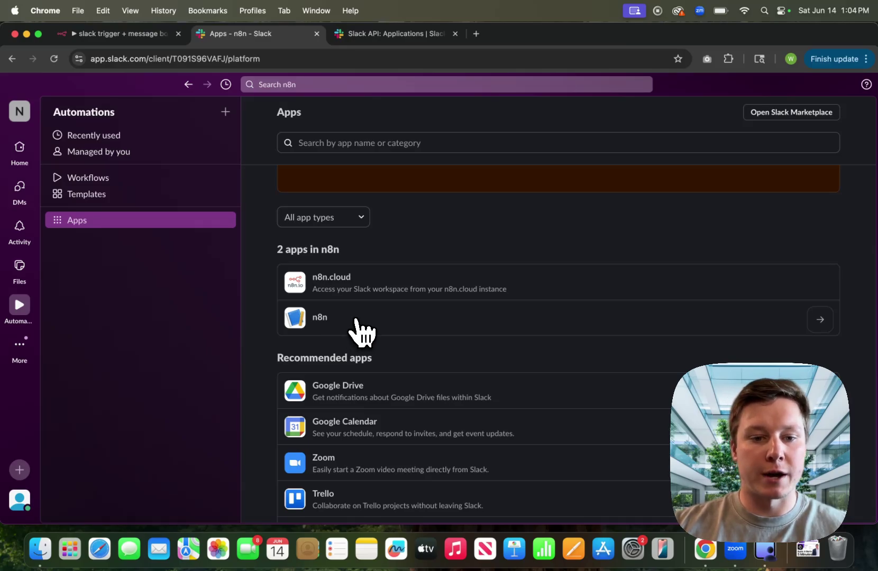
Switch to the Slack API site and open the n8n app's Basic Information settings from Your Apps.
key(ctrl+Tab)
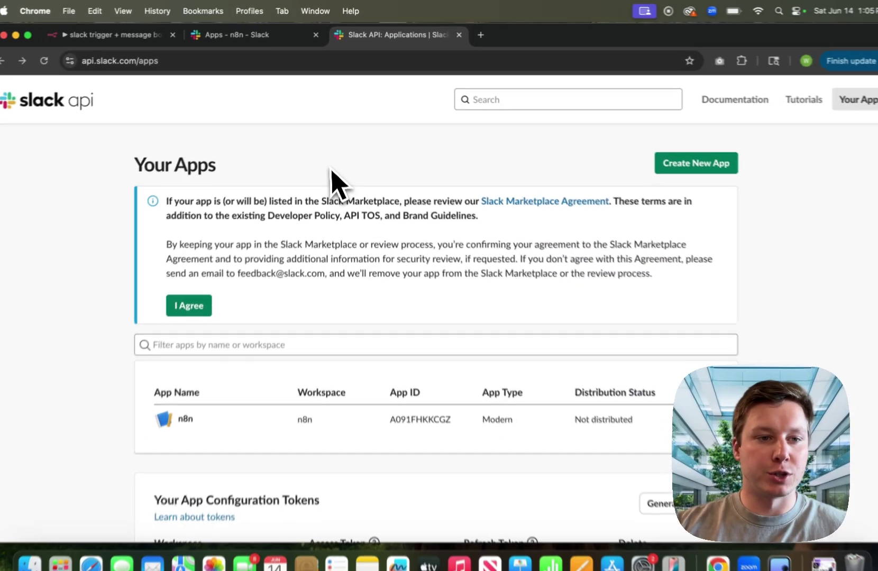
scroll(295, 232, down, 2)
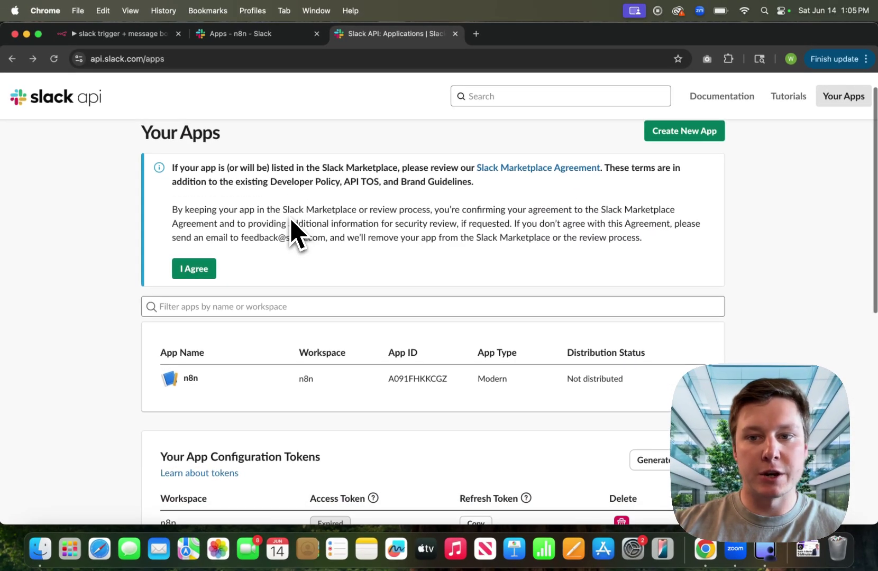
scroll(318, 222, up, 2)
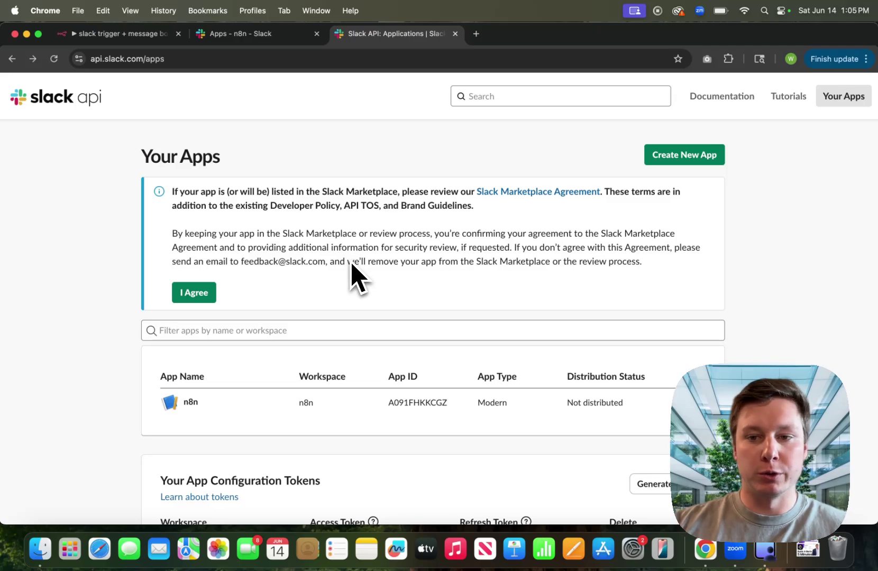
scroll(359, 278, down, 3)
scroll(238, 354, down, 2)
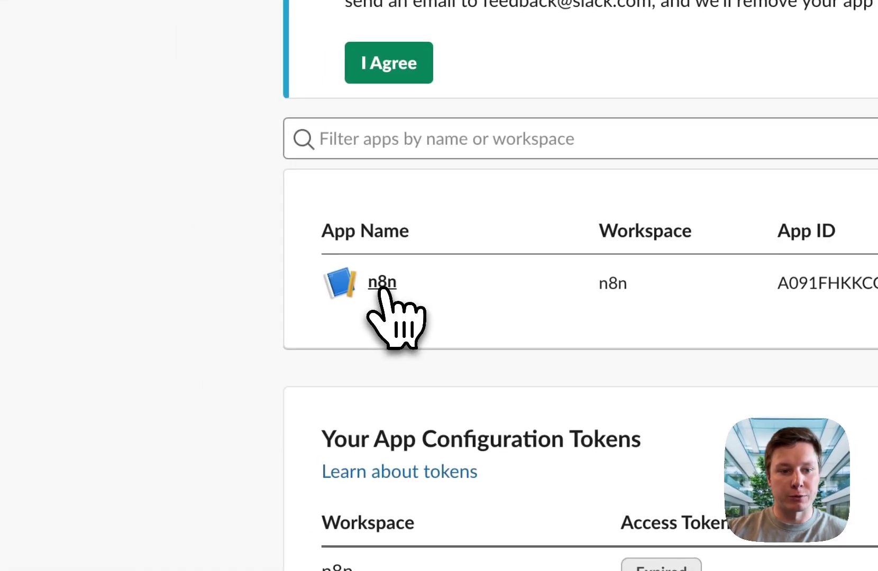
click(191, 296)
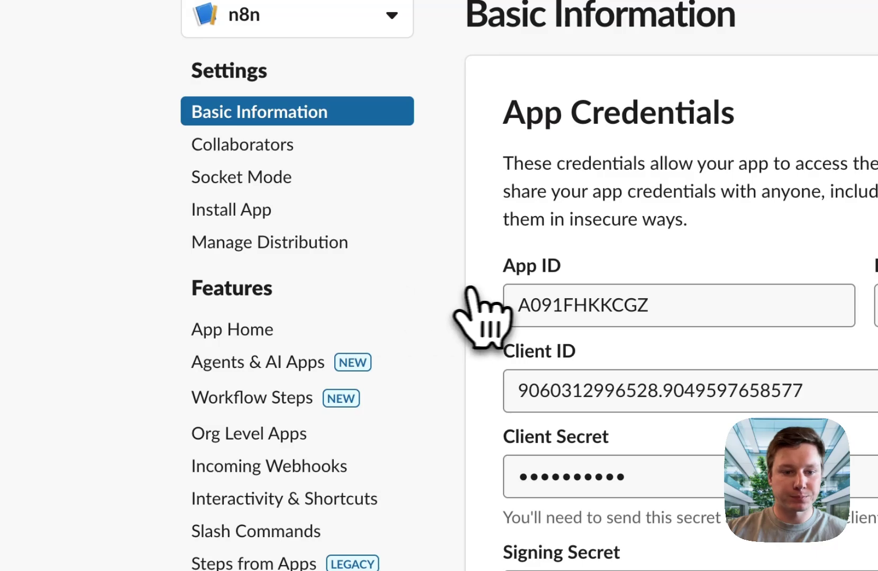
Examine the app credentials on the n8n app's Basic Information page.
scroll(494, 314, down, 3)
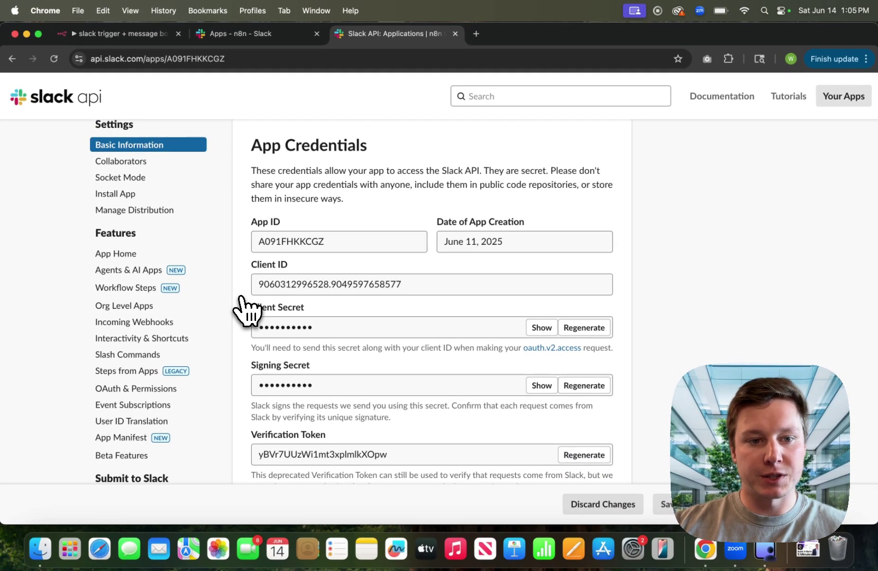
scroll(247, 308, down, 2)
scroll(294, 337, down, 2)
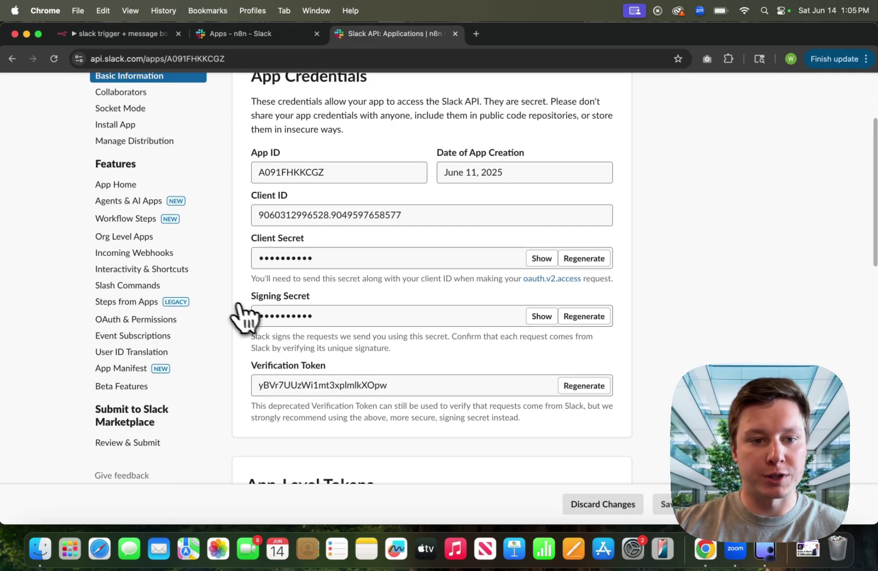
scroll(259, 308, up, 1)
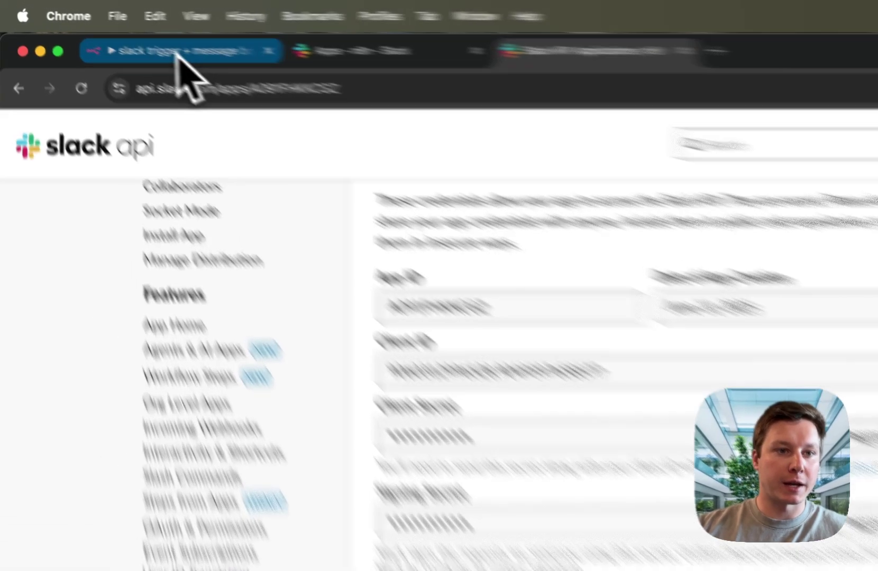
Switch to n8n, open the Slack Trigger node and look through its available Slack credentials.
click(124, 34)
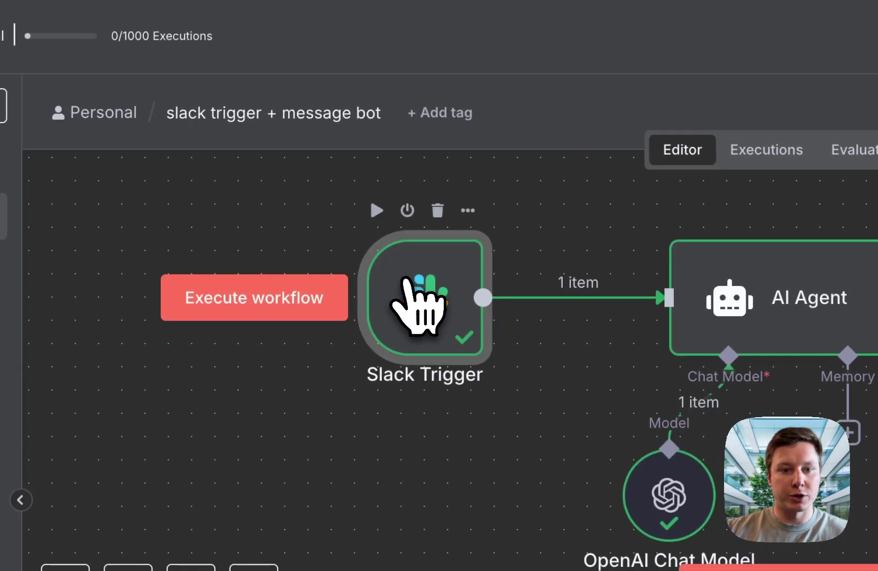
click(467, 211)
click(534, 246)
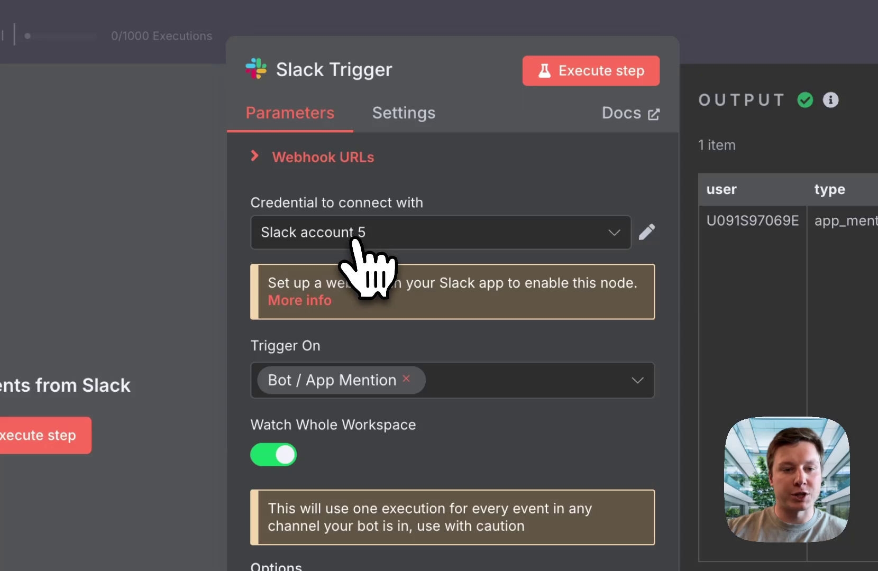
click(363, 241)
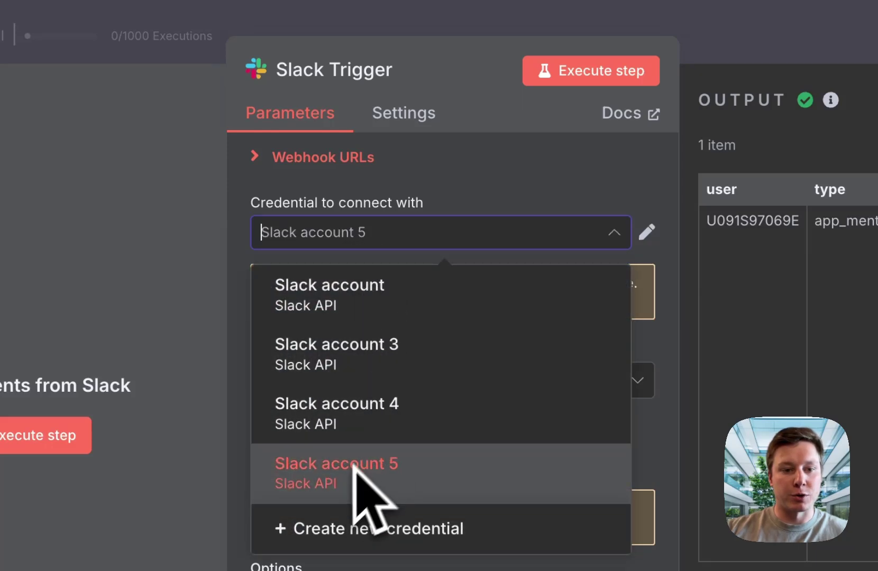
click(477, 161)
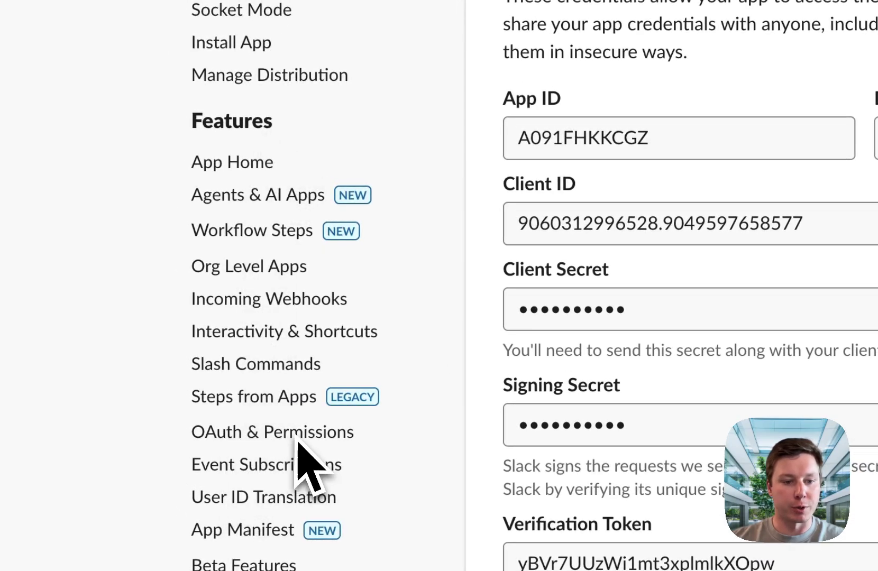
Open the Slack app's OAuth & Permissions settings on the Slack API site and find the Bot User OAuth Token.
click(275, 439)
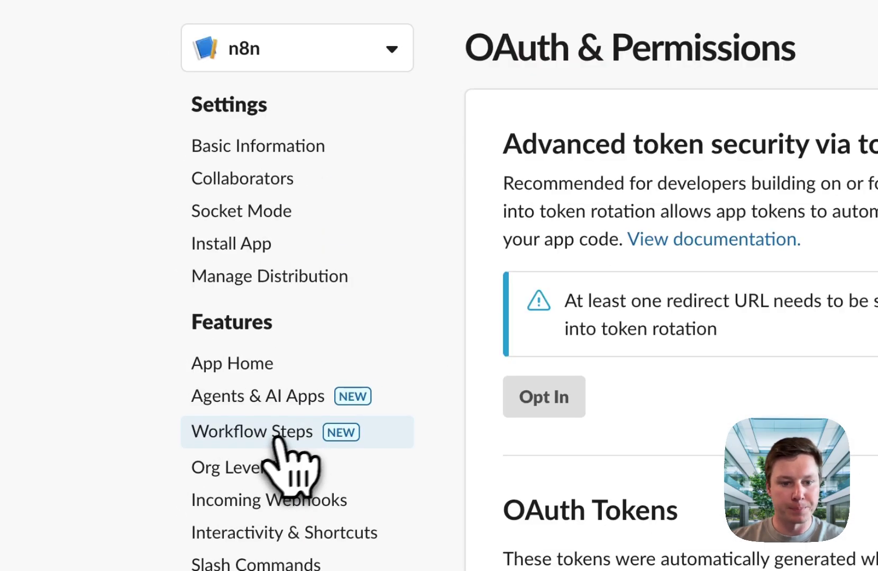
scroll(444, 371, down, 5)
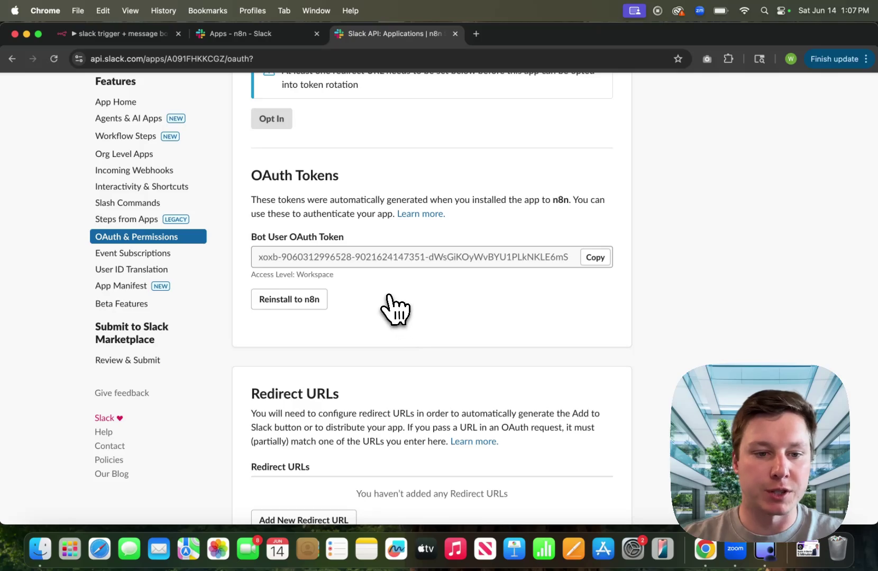
scroll(394, 309, down, 3)
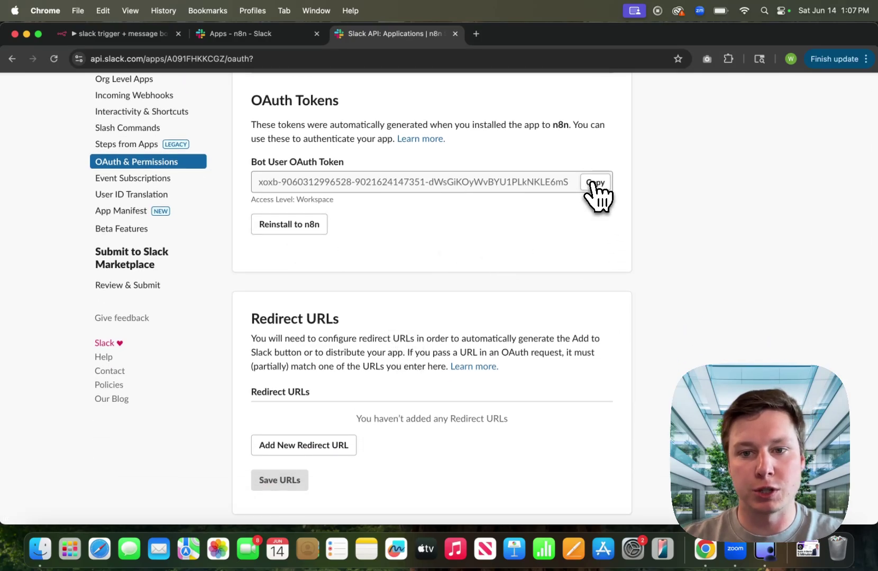
Switch to n8n and view the Slack Trigger's credential choices, including the one for creating a new credential.
click(122, 33)
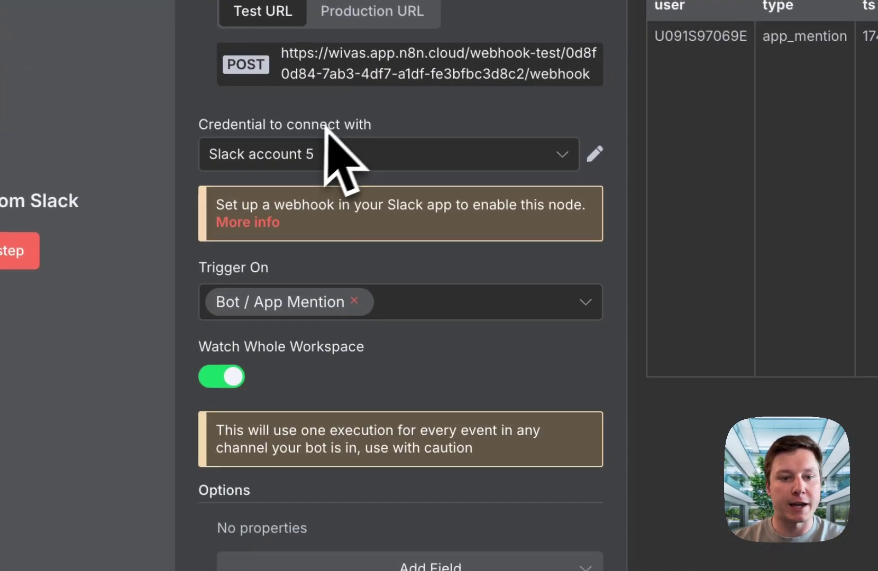
click(532, 459)
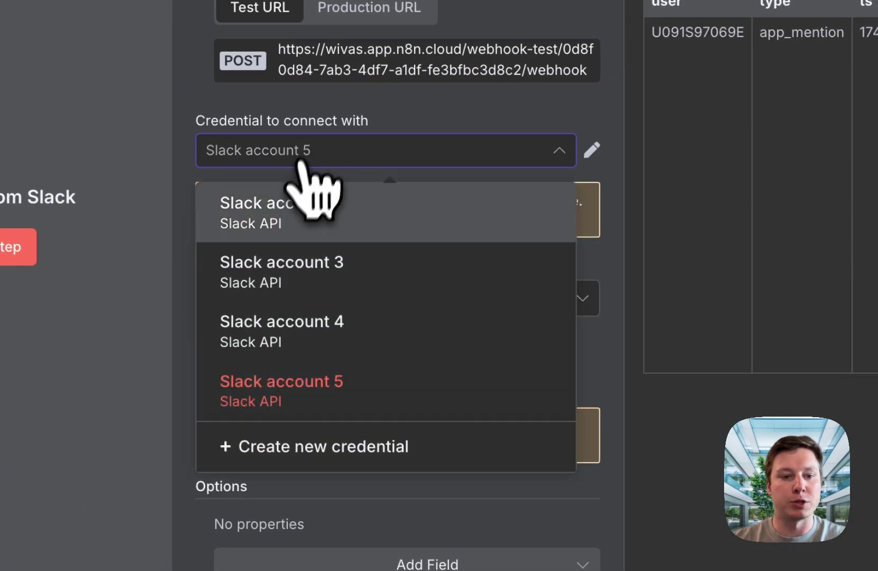
click(353, 465)
click(328, 186)
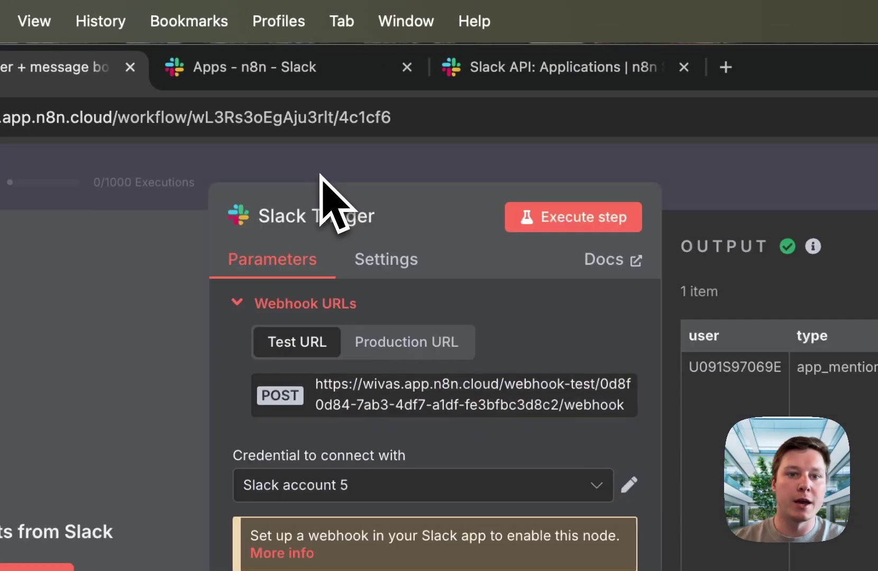
Switch to the Slack API site and review the Bot Token Scopes granted to the n8n app.
click(538, 68)
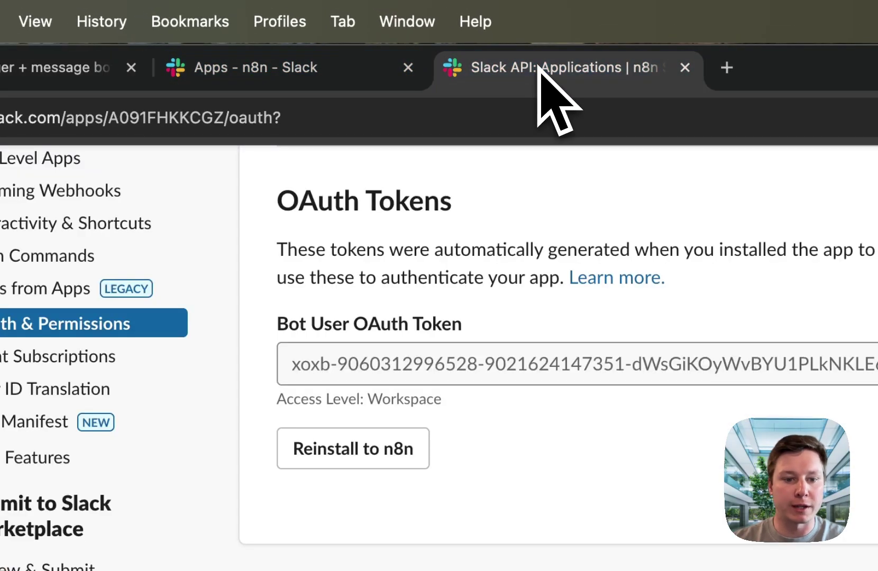
scroll(545, 423, down, 20)
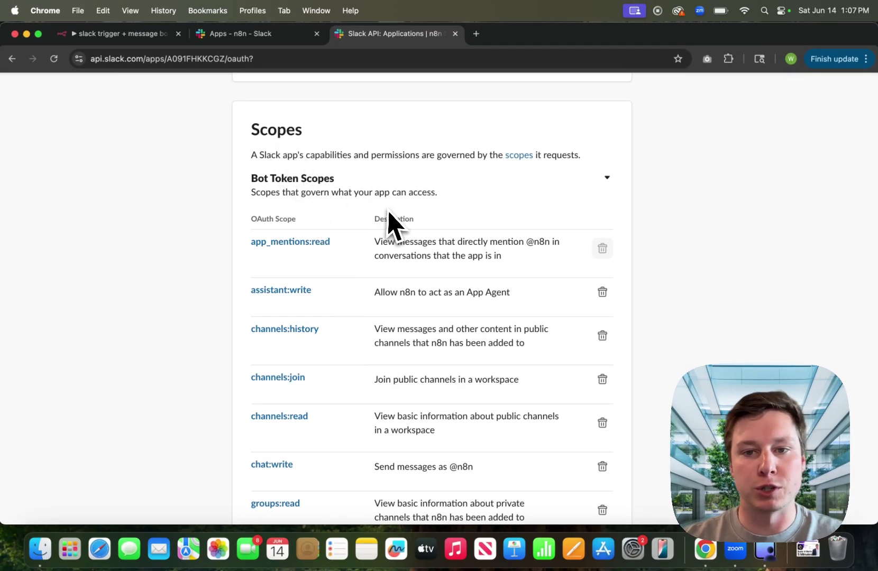
scroll(392, 222, down, 2)
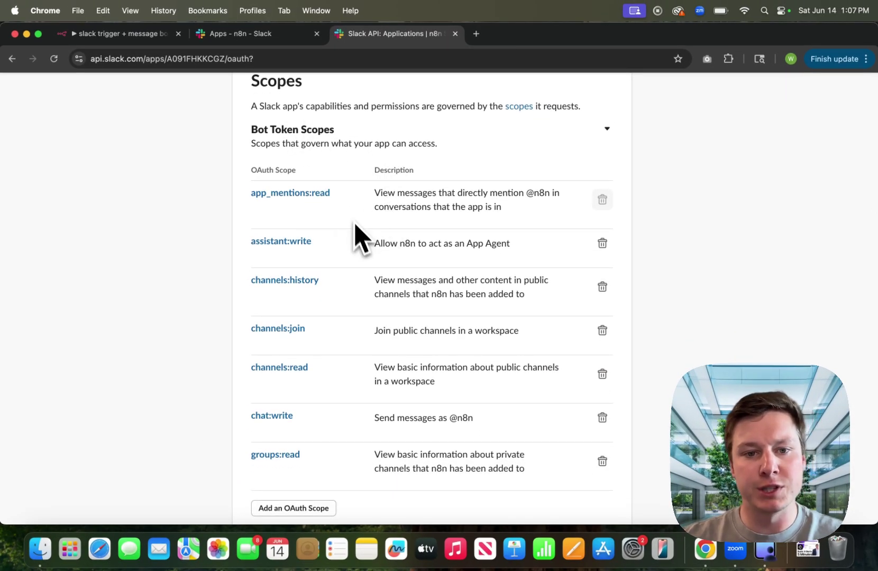
scroll(355, 423, down, 1)
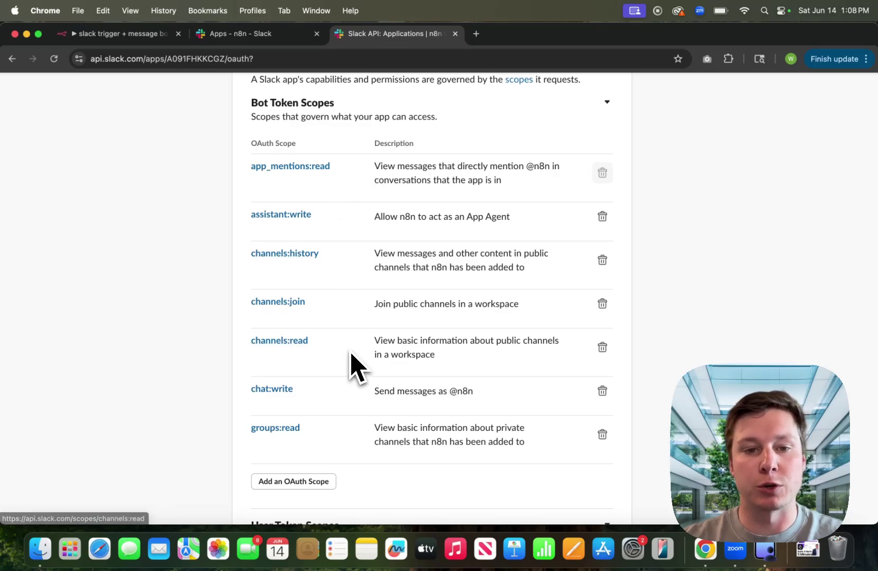
scroll(389, 317, up, 1)
scroll(370, 296, down, 2)
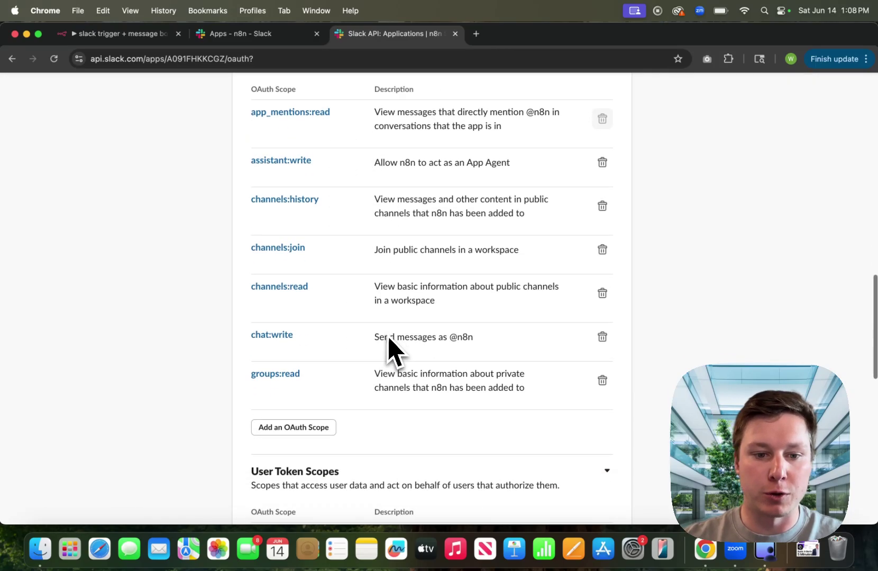
scroll(390, 351, down, 2)
scroll(390, 350, up, 4)
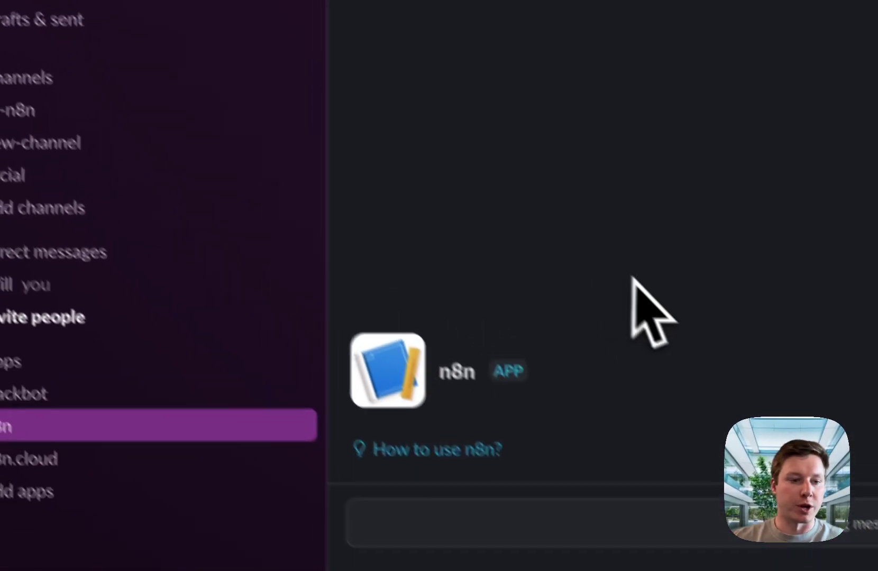
click(161, 210)
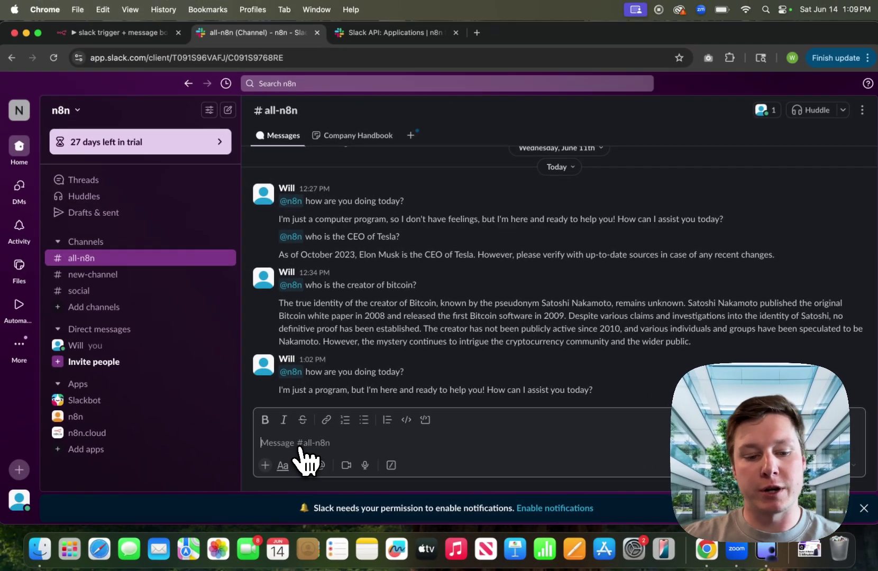
text(@)
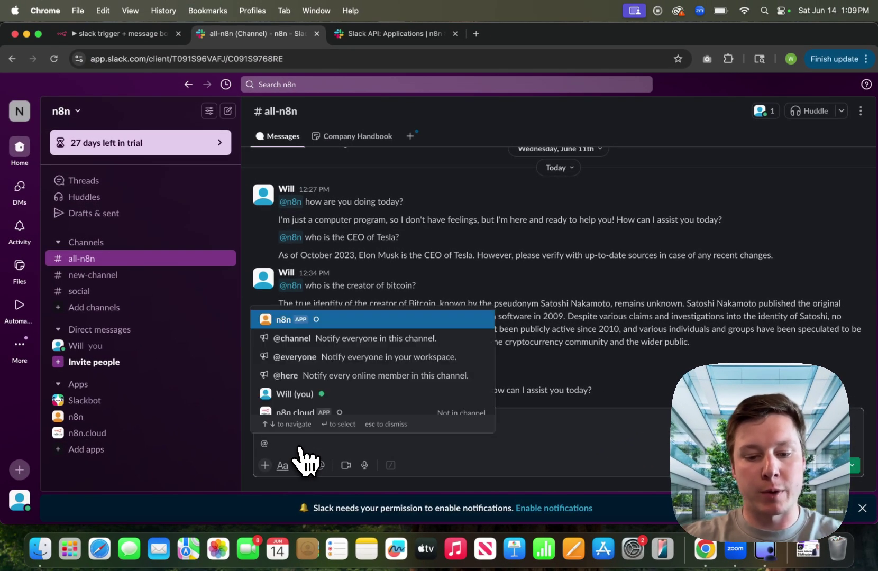
text(n8n)
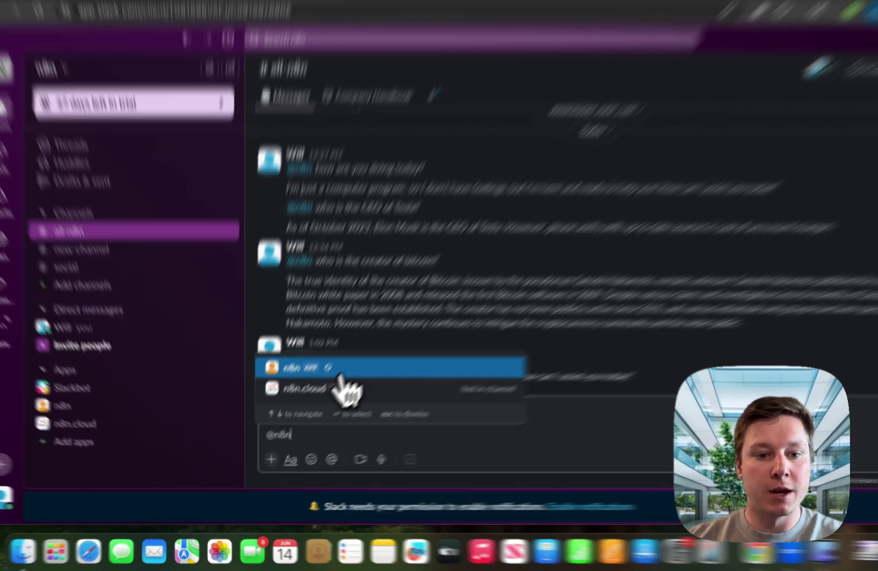
click(326, 385)
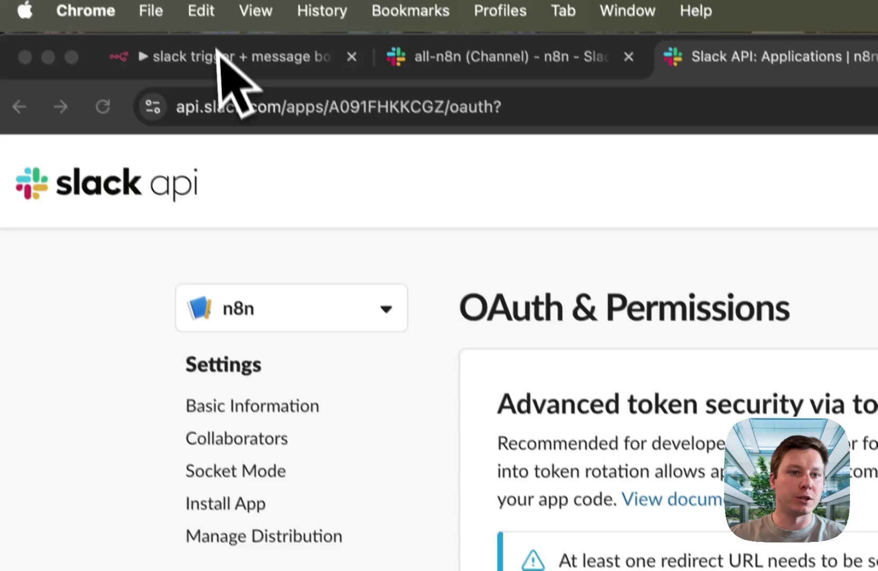
Check the Slack Trigger settings in n8n, and open the app's Event Subscriptions settings on the Slack API site.
click(217, 50)
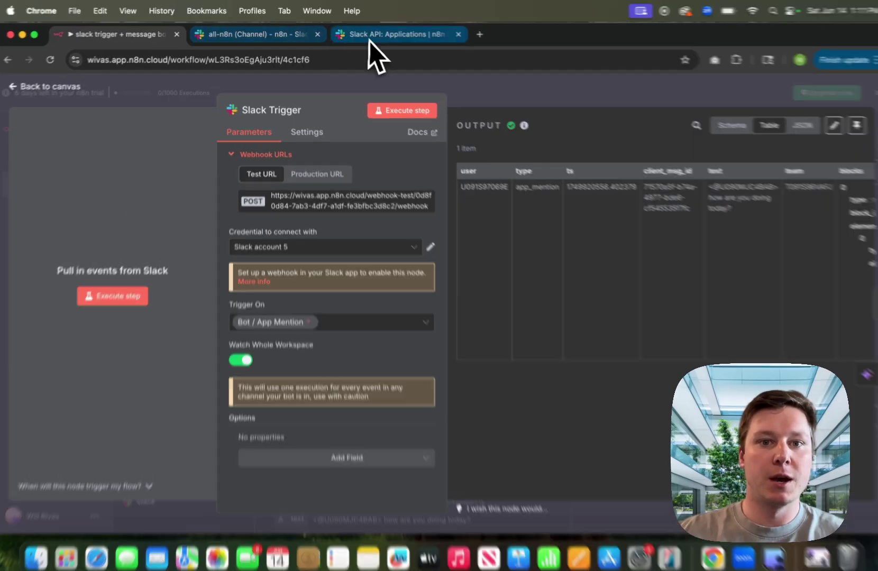
click(373, 35)
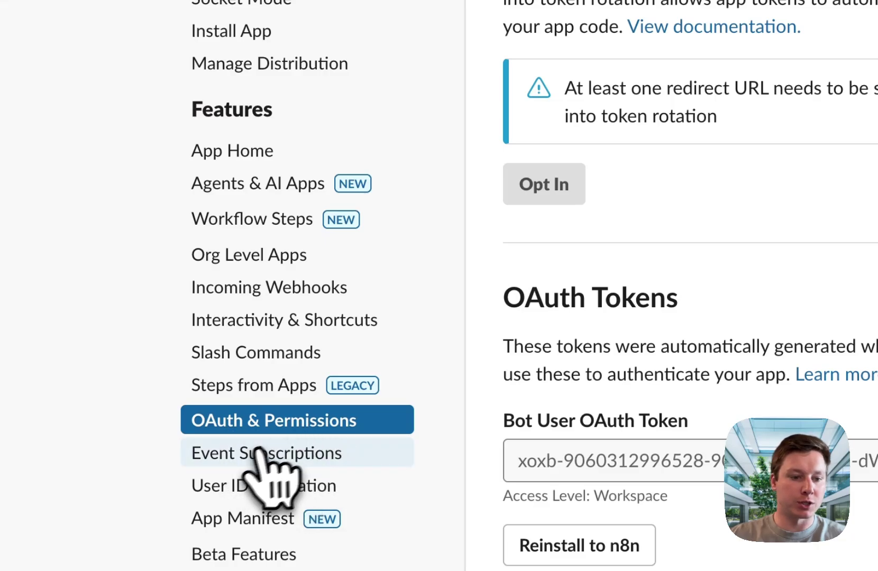
click(237, 457)
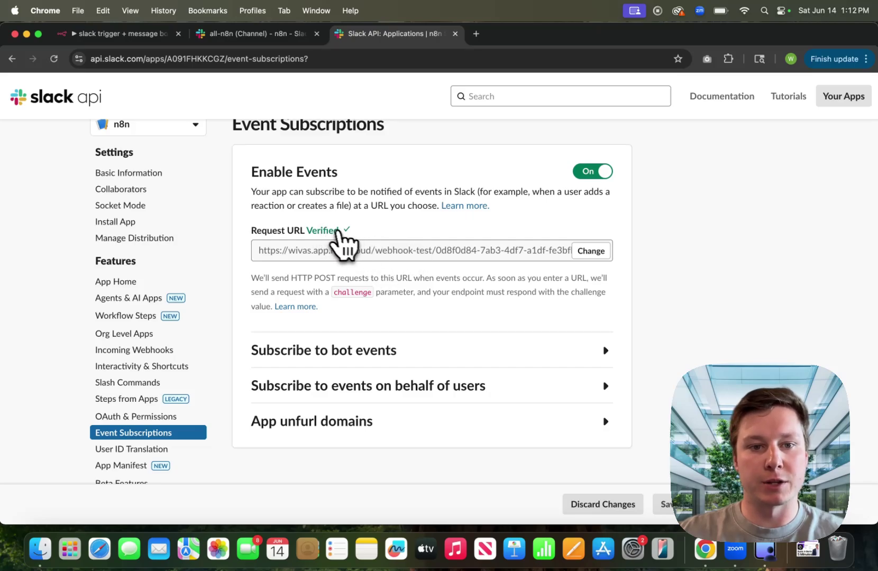
Review the Enable Events setting and request URL, and expand the bot event subscriptions to examine them.
scroll(341, 233, up, 1)
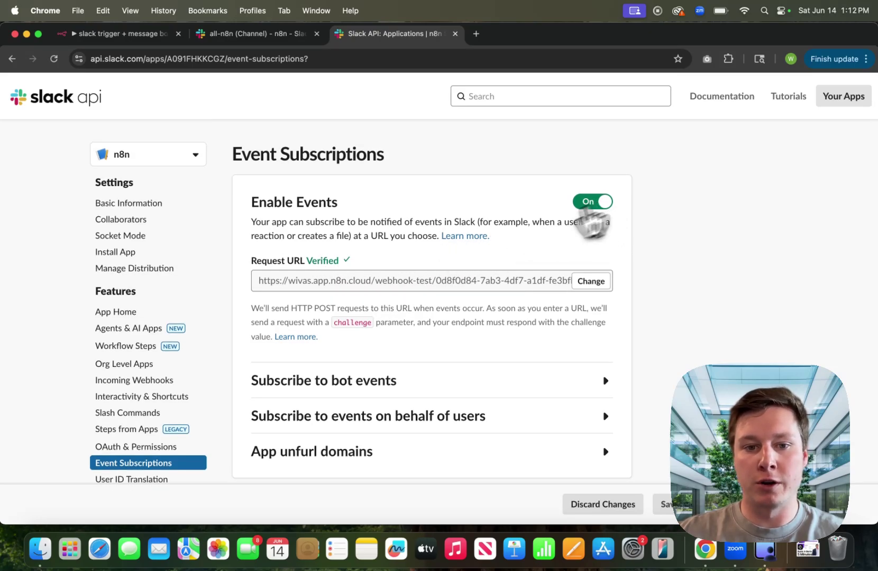
scroll(392, 294, down, 2)
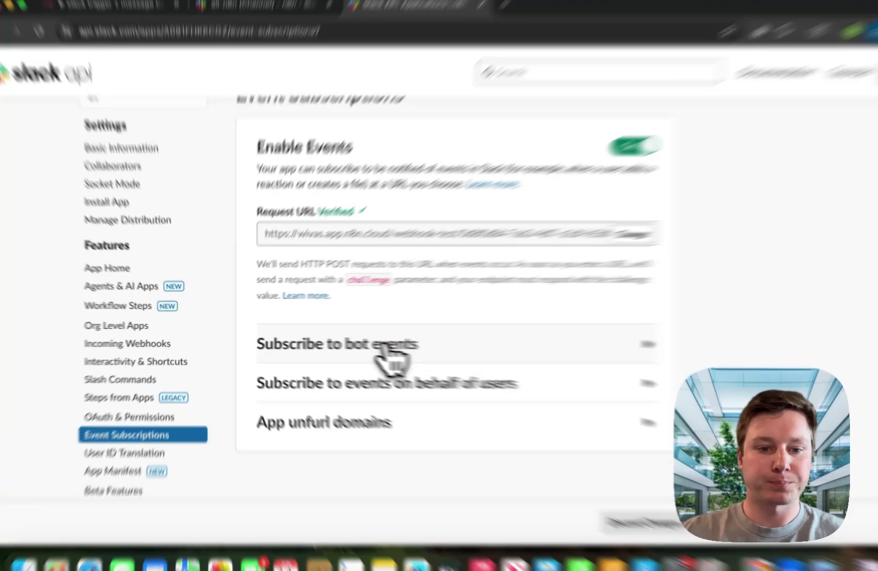
click(389, 352)
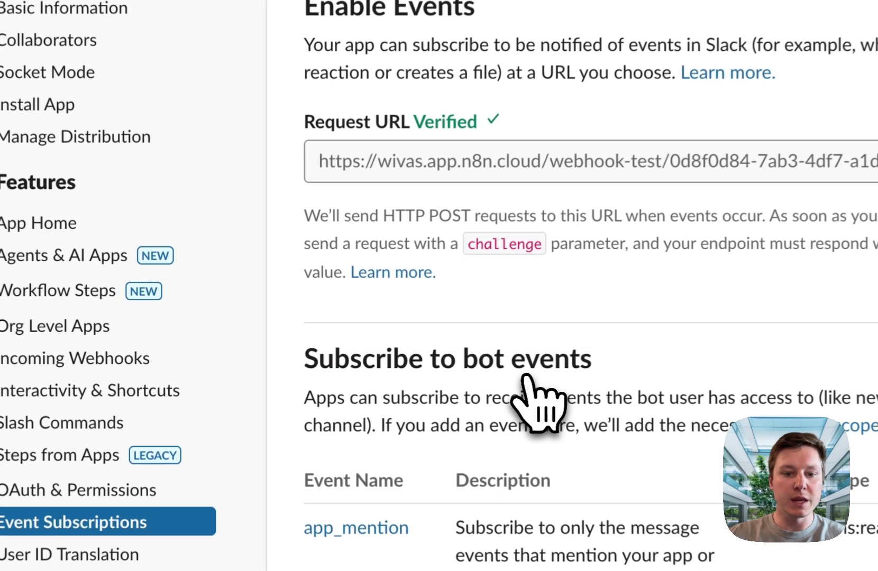
scroll(386, 365, down, 4)
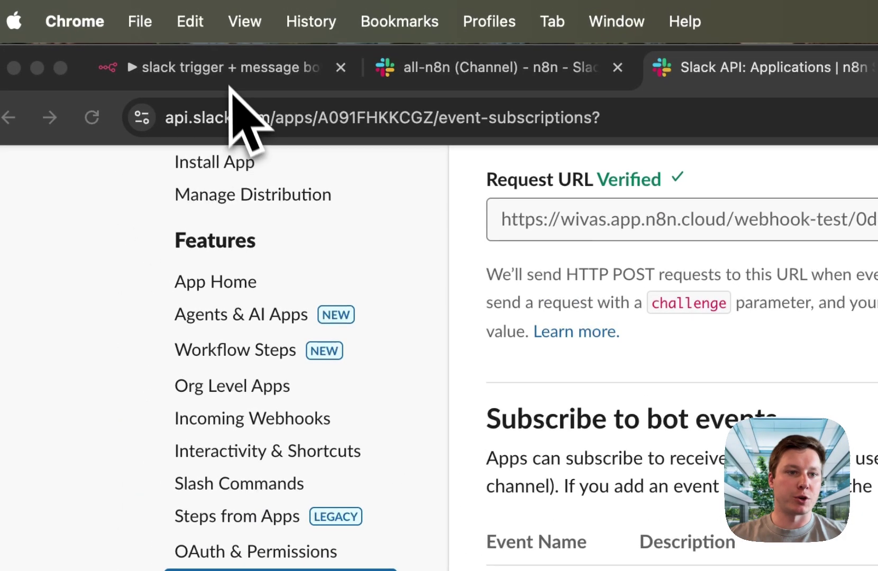
Switch to the n8n workflow and review the Slack Trigger's webhook URLs and available credentials.
click(122, 36)
click(449, 156)
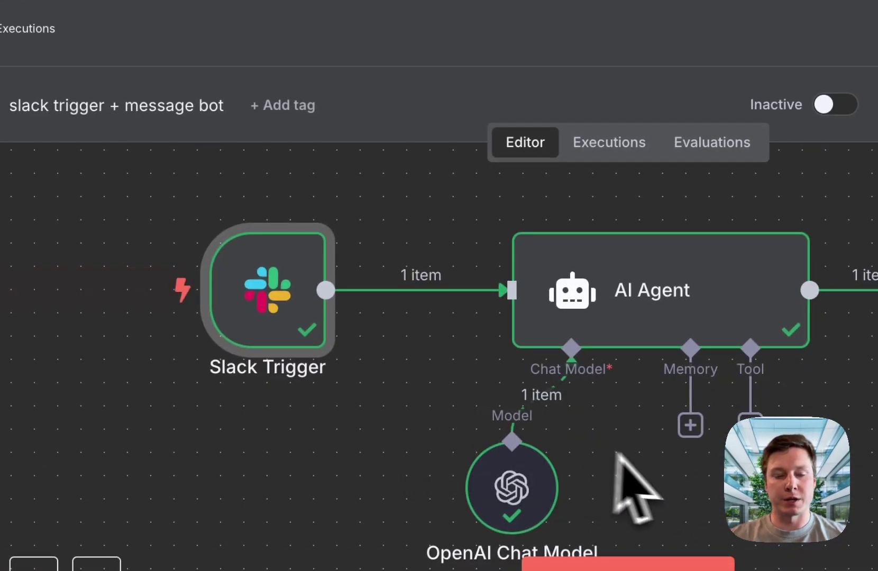
mouse_move(350, 307)
click(310, 204)
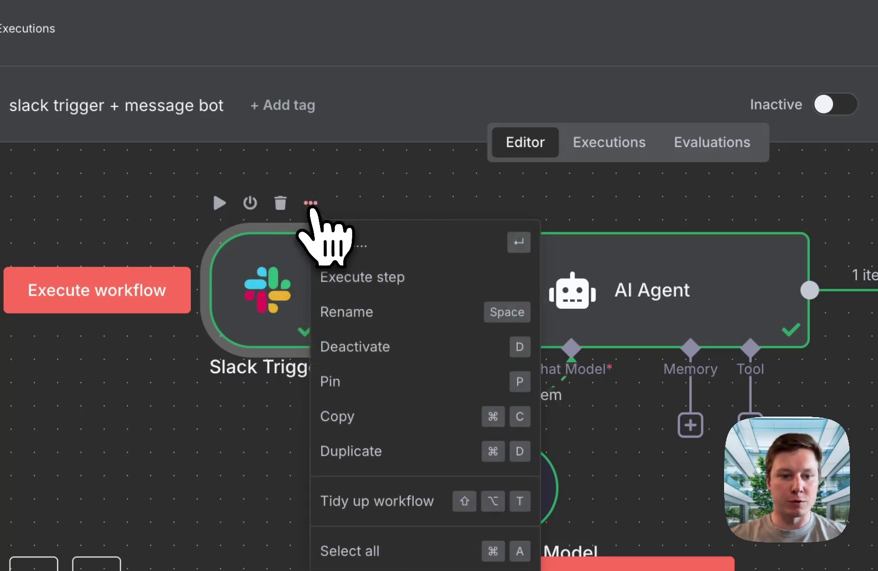
click(391, 245)
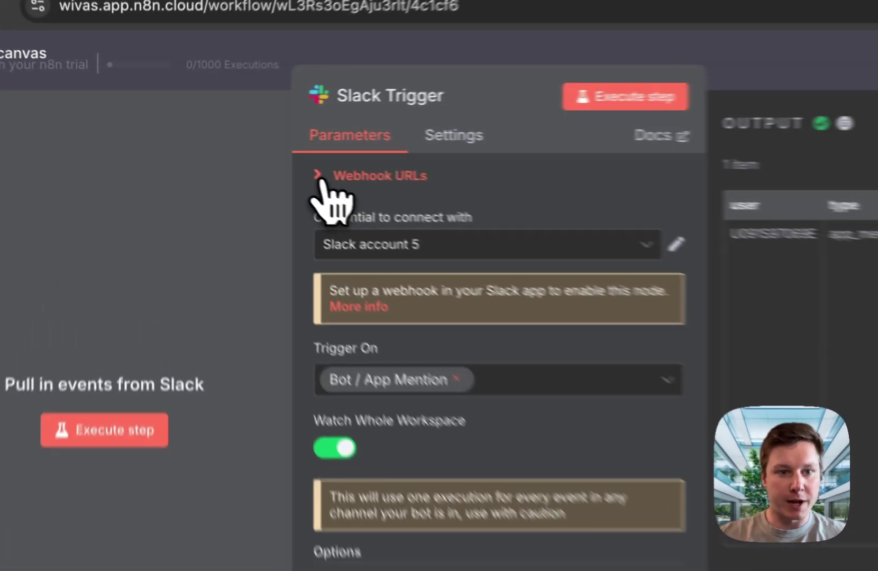
click(236, 152)
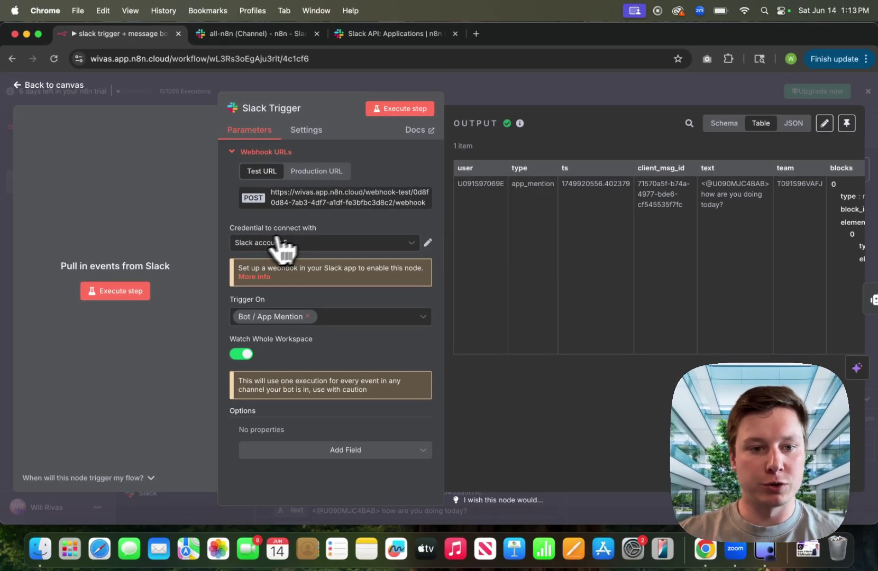
click(279, 242)
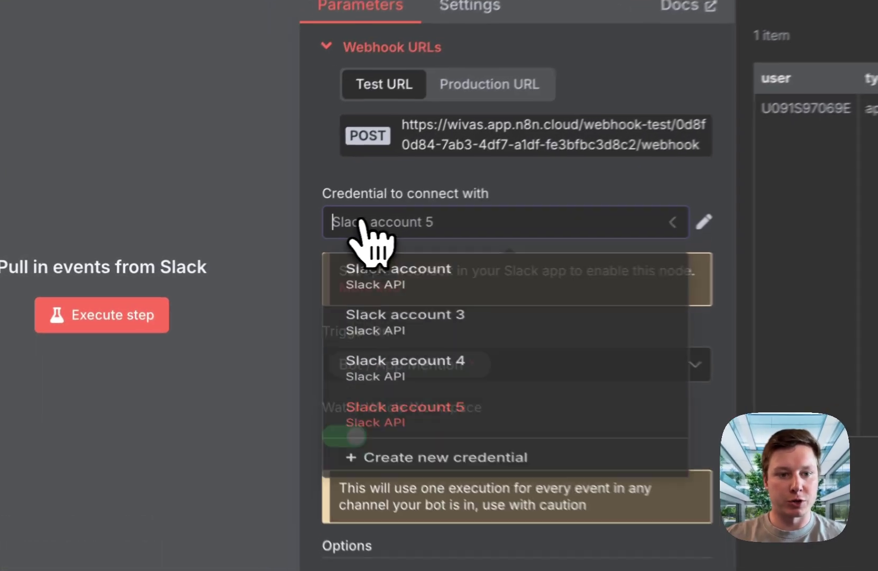
click(303, 237)
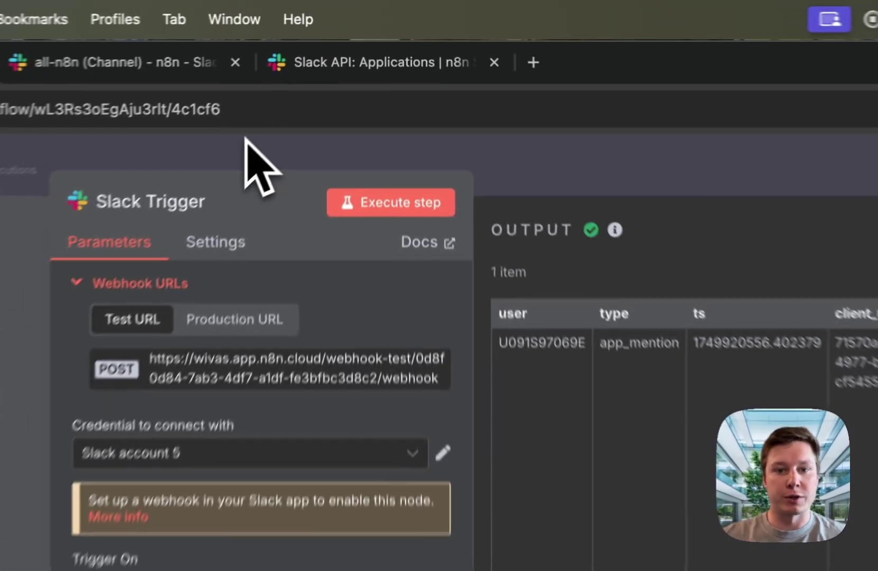
click(245, 143)
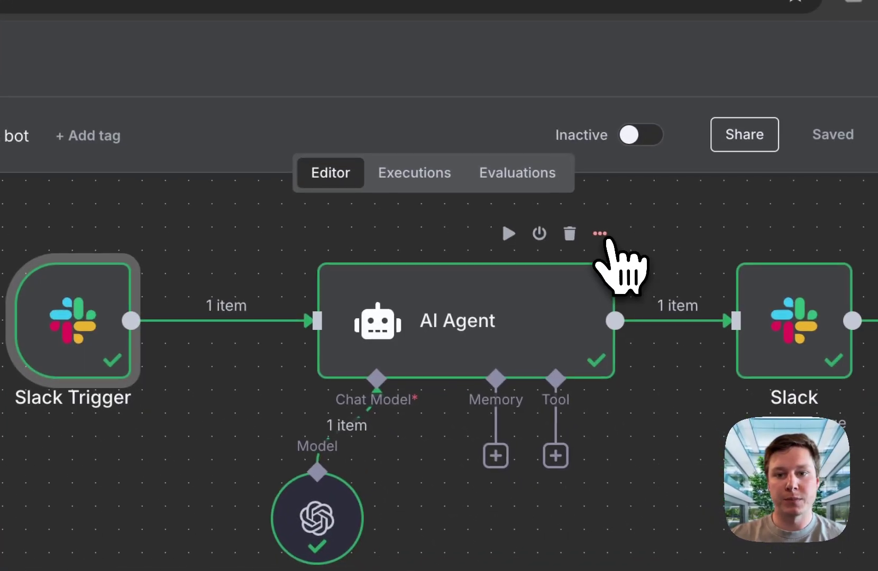
Examine the AI Agent node's user-message prompt expression and the Slack Trigger input fields it draws from.
click(600, 234)
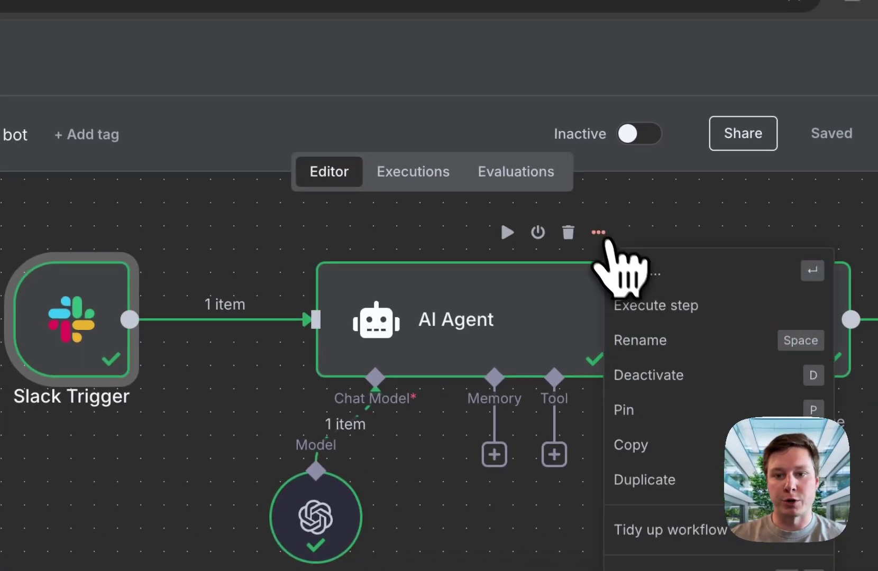
click(630, 270)
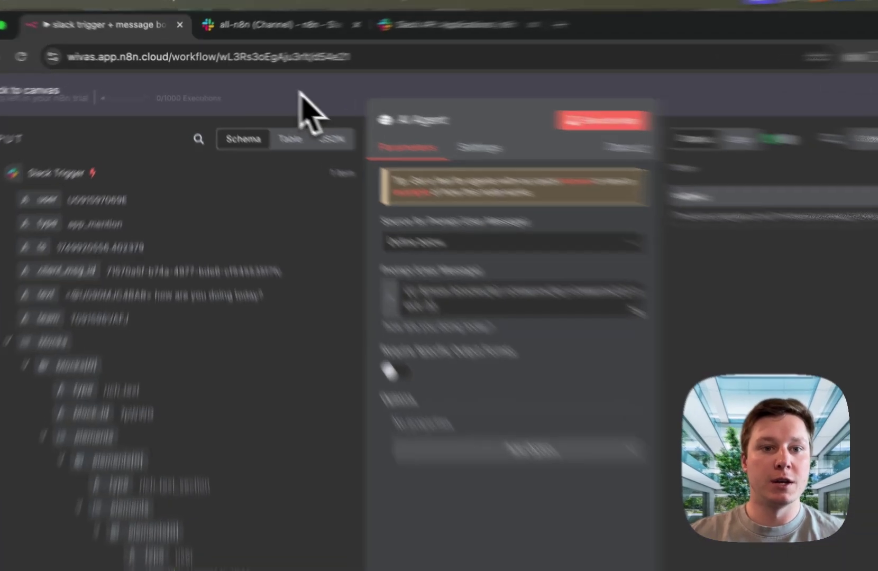
click(296, 102)
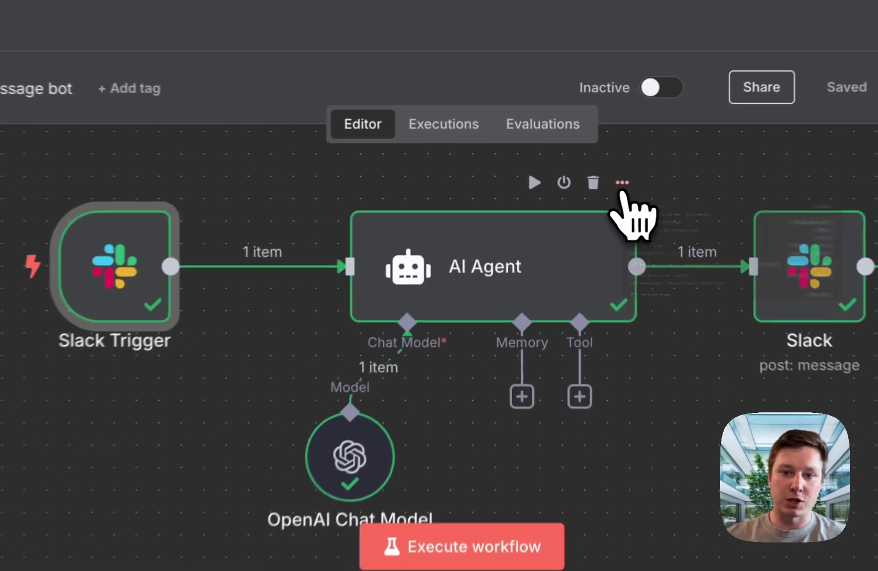
click(580, 178)
click(595, 197)
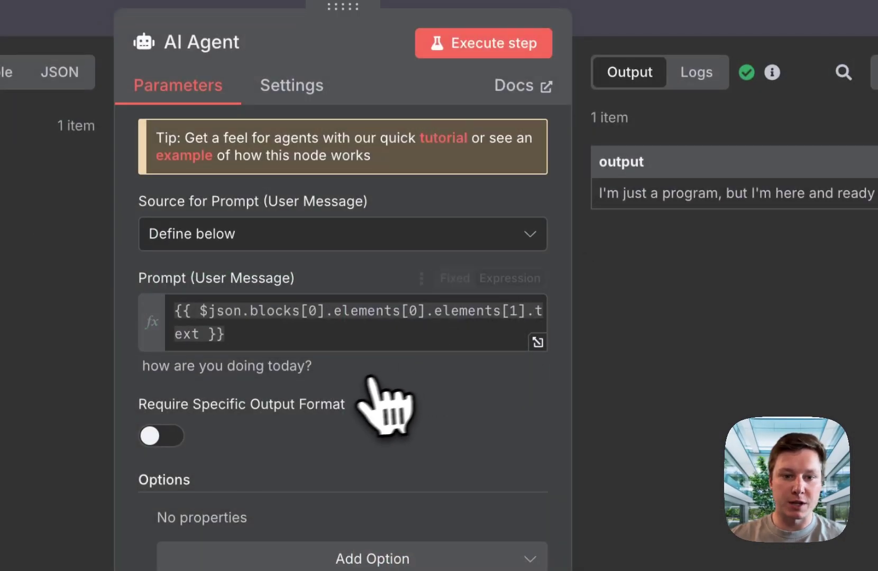
mouse_move(235, 321)
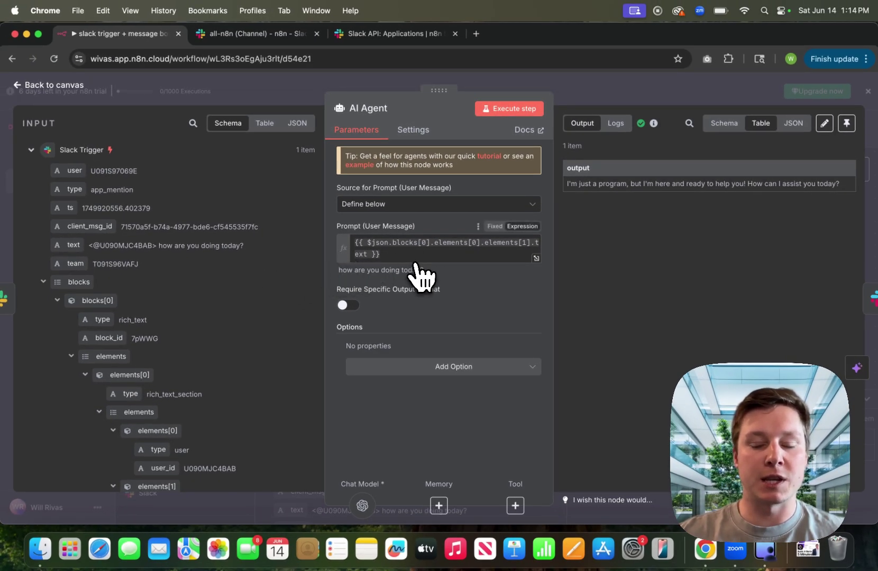
scroll(183, 241, down, 3)
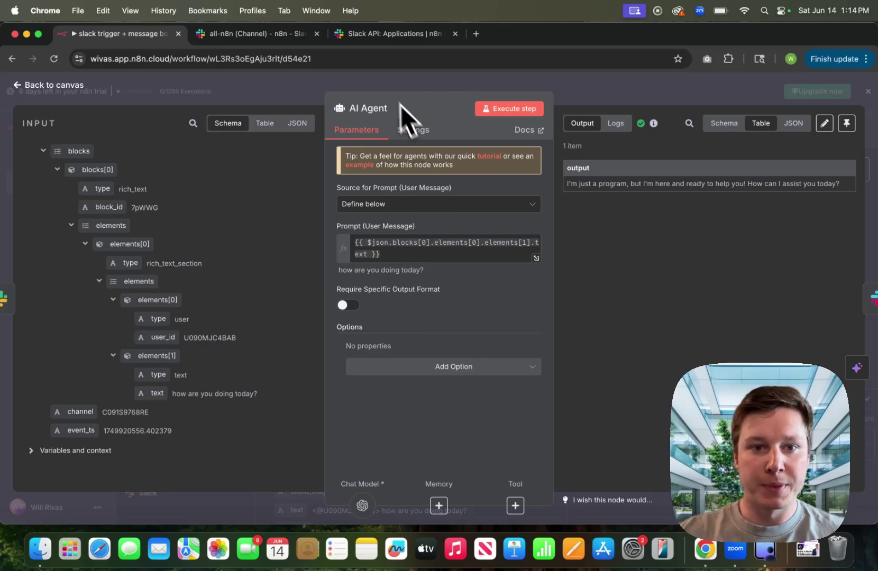
click(388, 82)
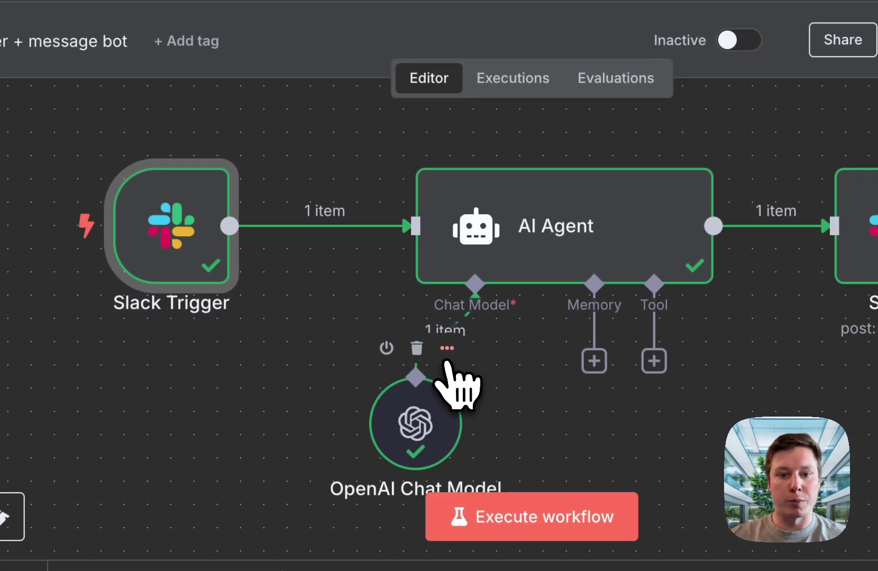
Check the OpenAI Chat Model node's credential and model settings.
click(447, 348)
click(503, 391)
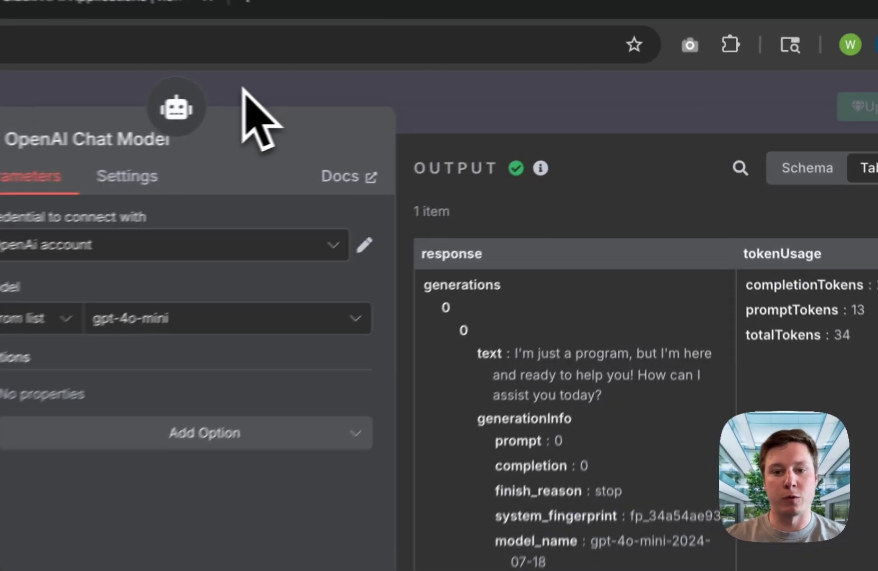
click(476, 84)
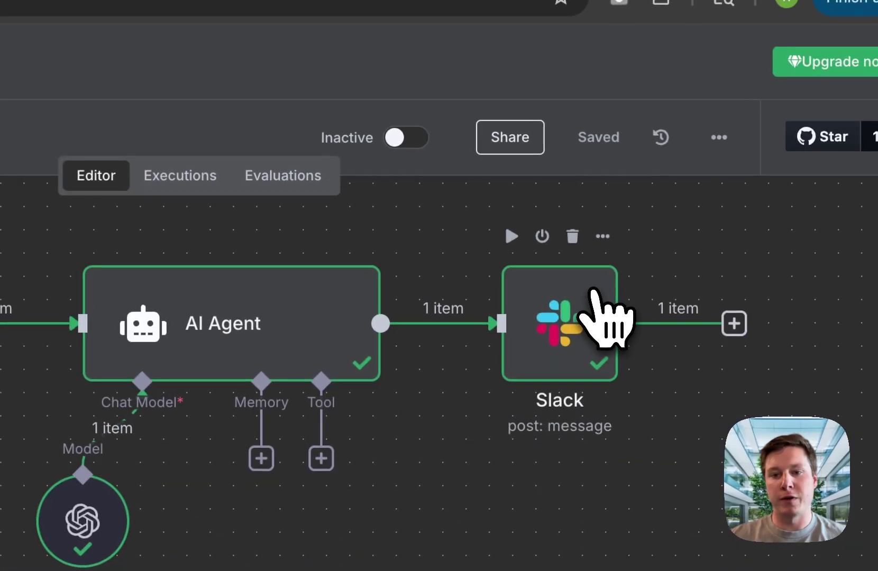
Open the Slack message node and examine the new credential's Access Token connection option, closing it without saving.
click(667, 280)
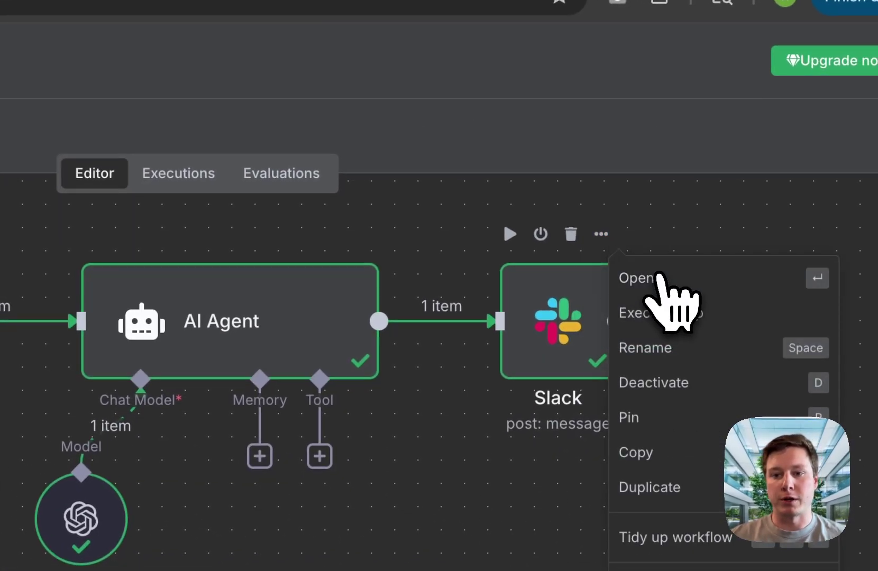
click(654, 276)
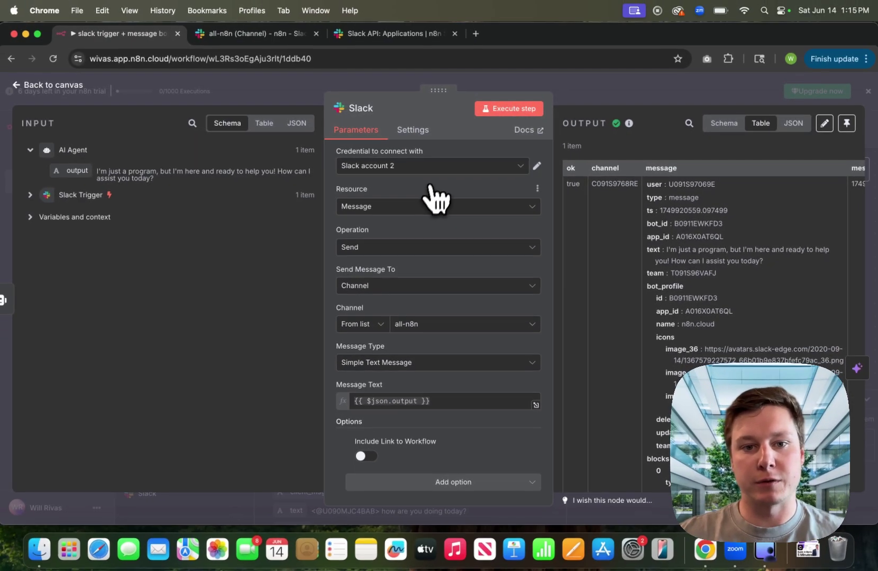
click(413, 168)
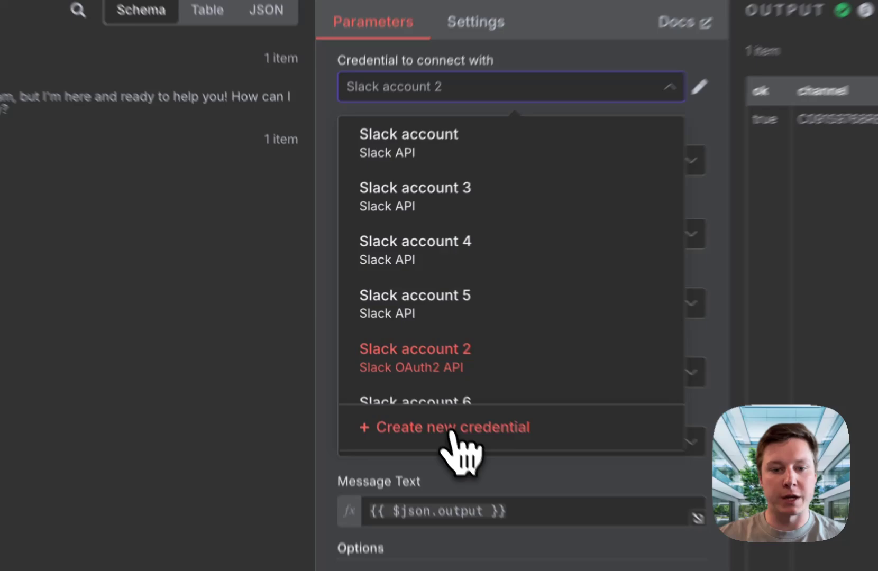
click(391, 359)
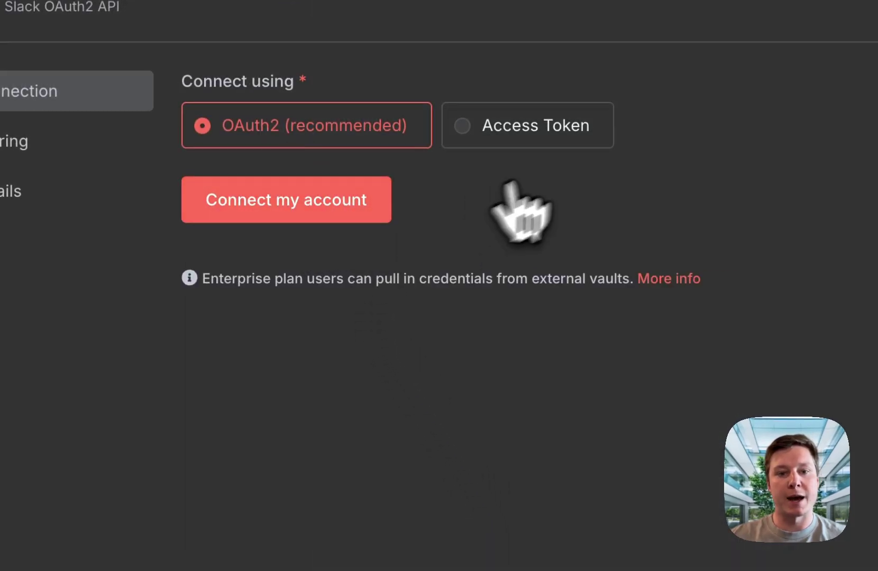
click(555, 132)
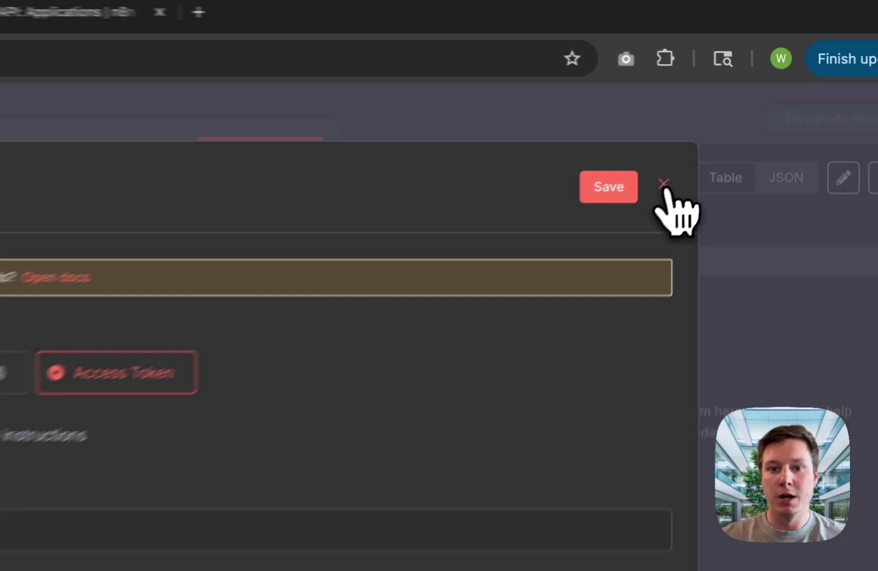
click(727, 127)
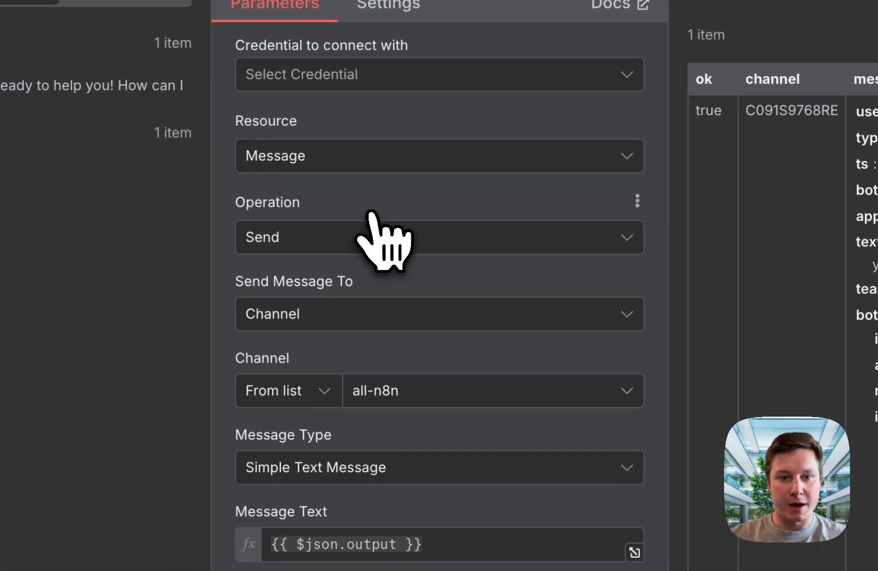
Set the Slack message node's credential to Slack account 2.
click(357, 84)
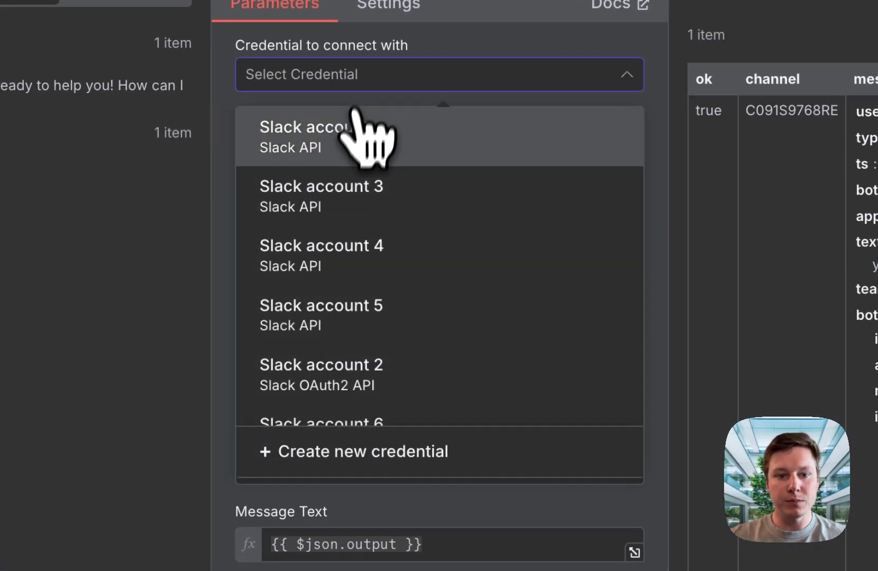
scroll(392, 365, down, 1)
scroll(381, 367, up, 1)
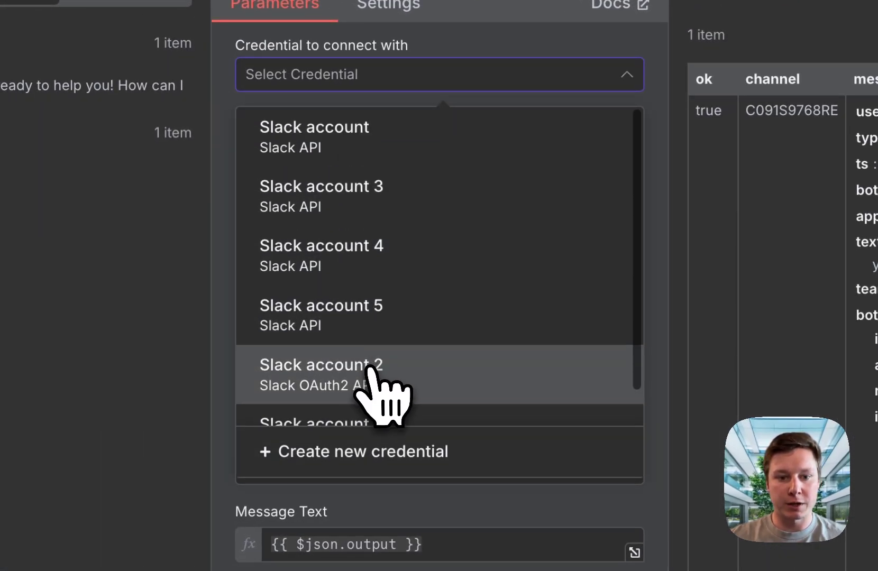
click(369, 369)
Review the Slack message node's available resources, operations, recipient types and channels.
click(326, 158)
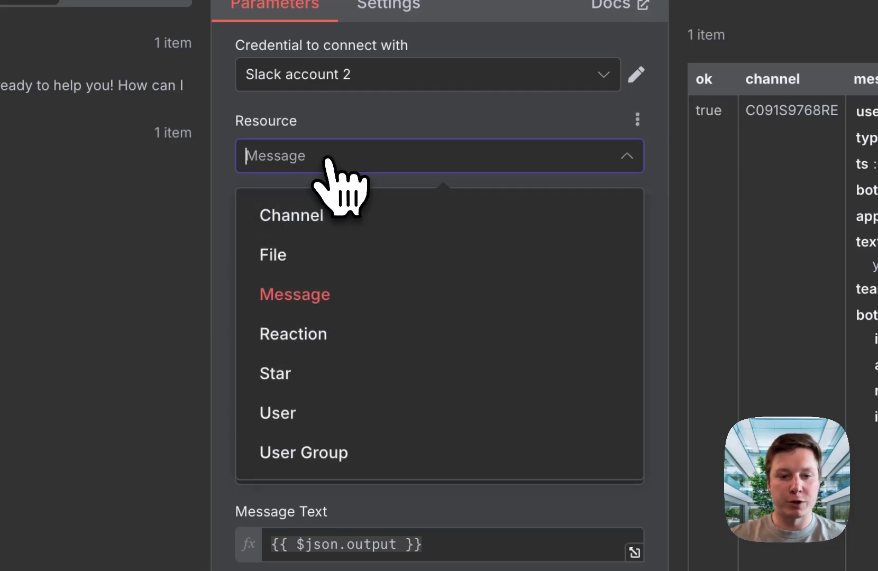
click(381, 123)
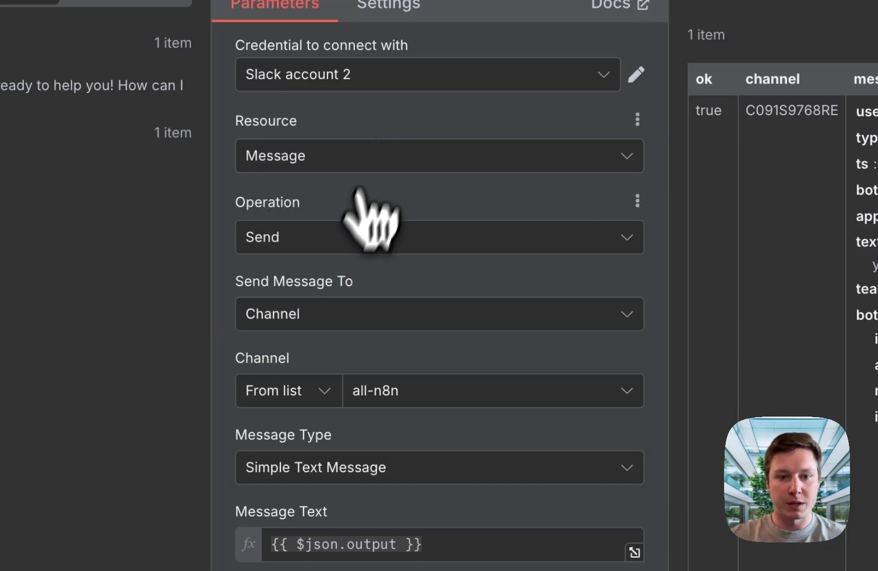
click(352, 237)
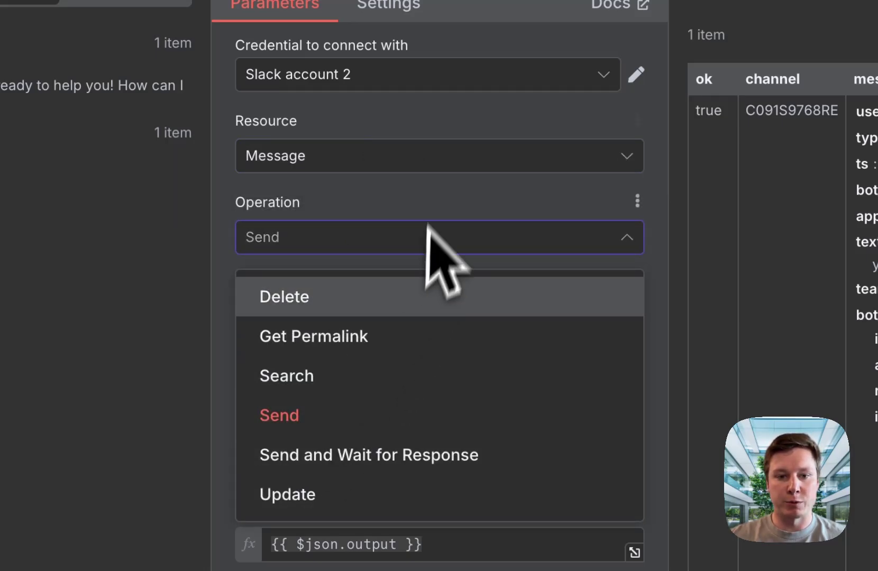
click(427, 186)
click(335, 316)
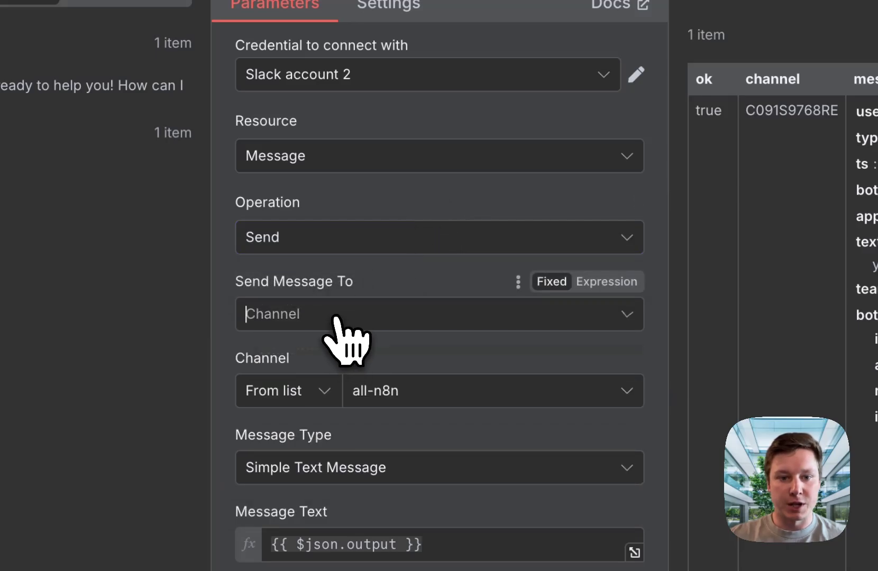
click(389, 316)
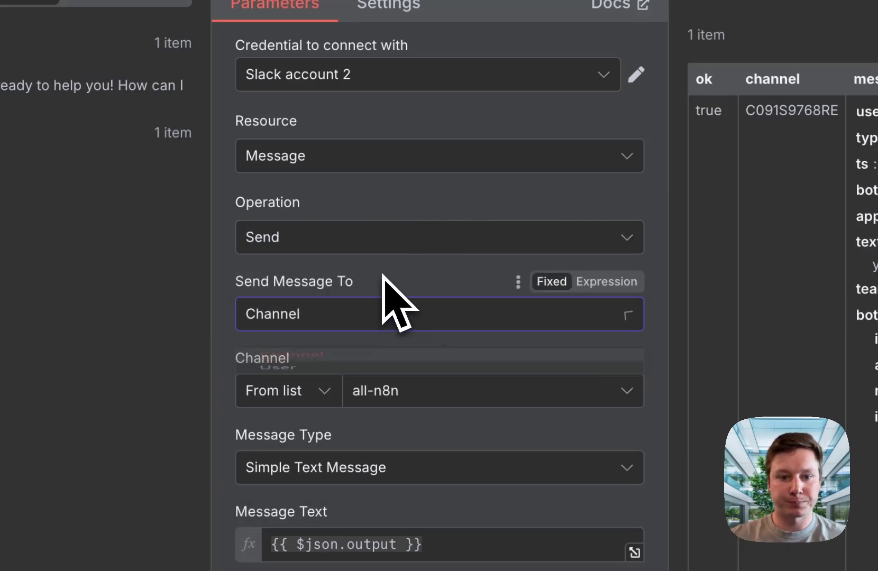
click(407, 403)
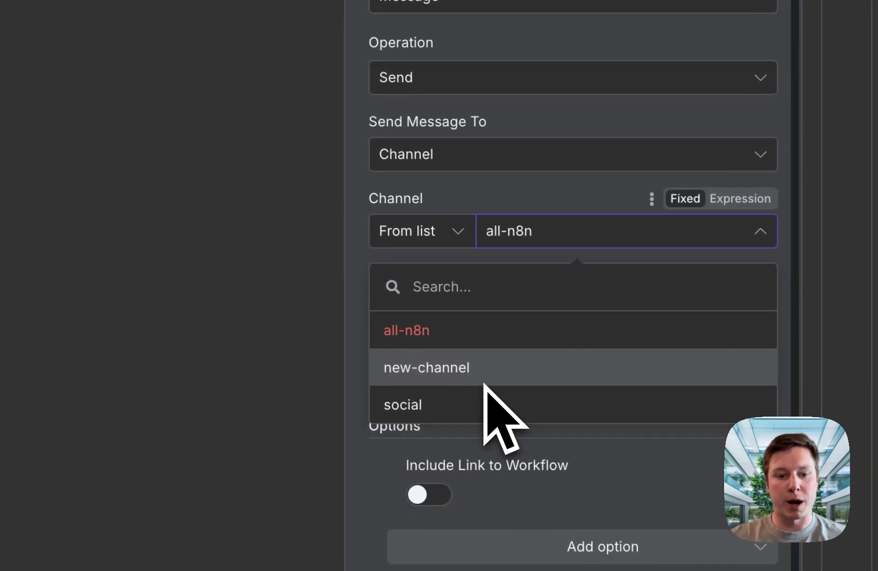
click(569, 198)
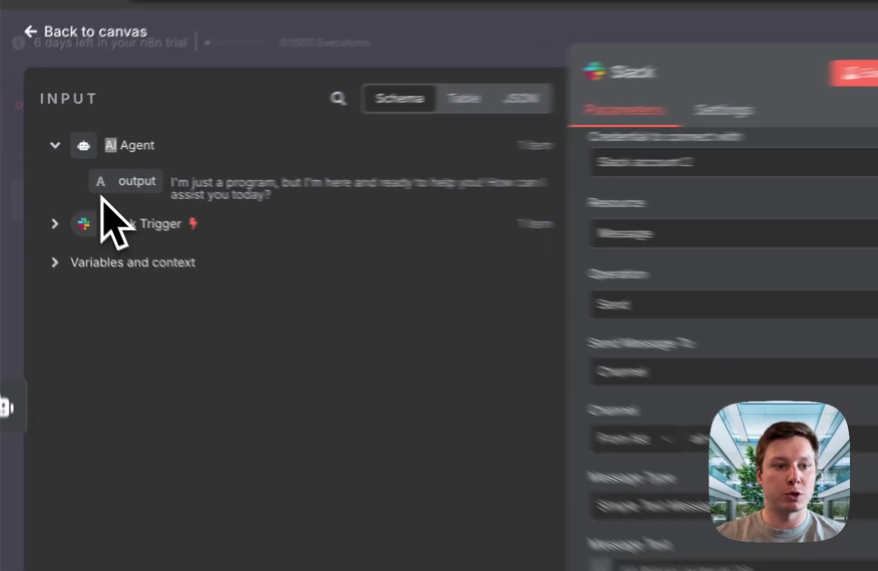
Map the AI Agent's output into the Slack node's Message Text and return to the workflow canvas.
drag(103, 192, 681, 568)
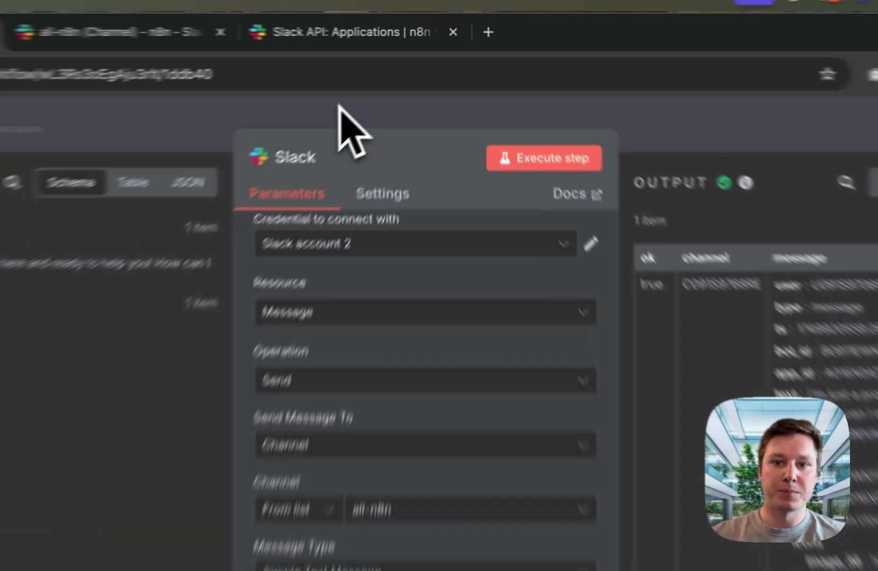
click(388, 77)
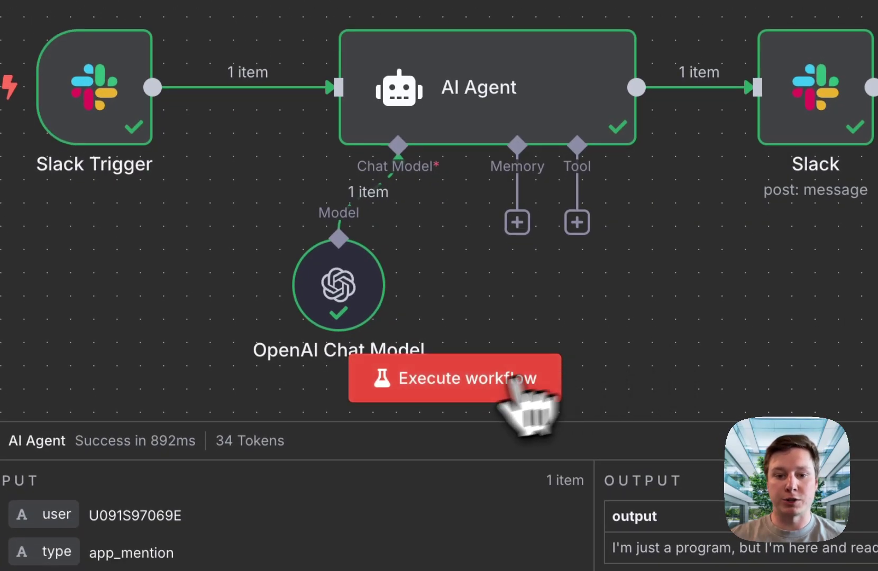
click(454, 389)
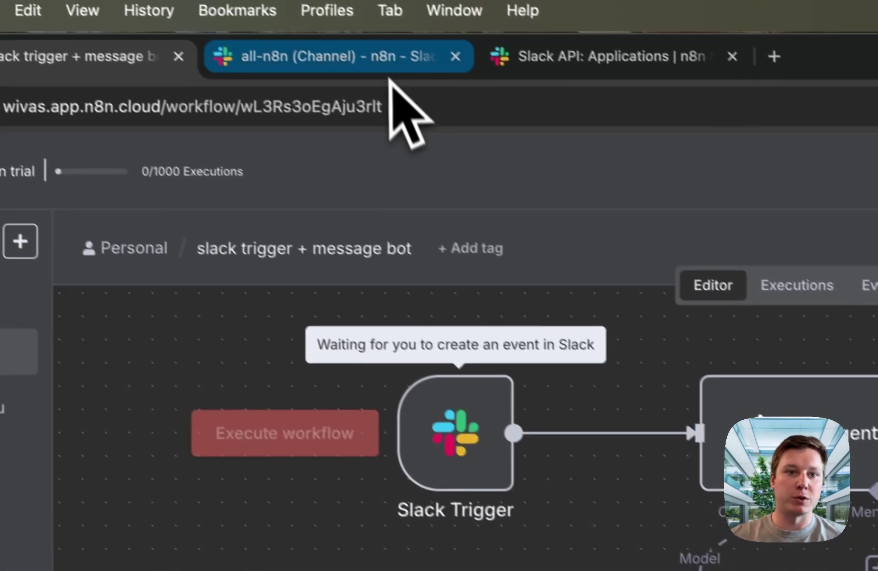
click(395, 79)
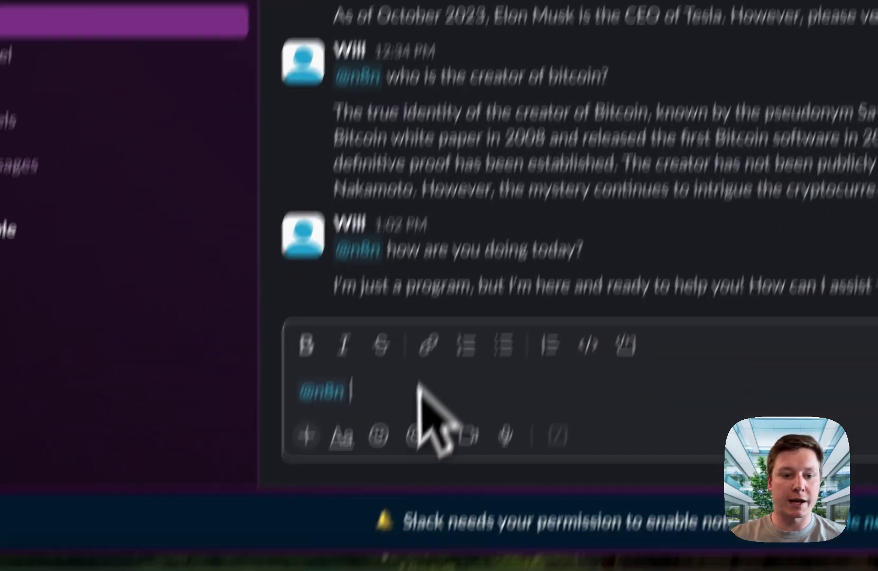
text(whos is the found)
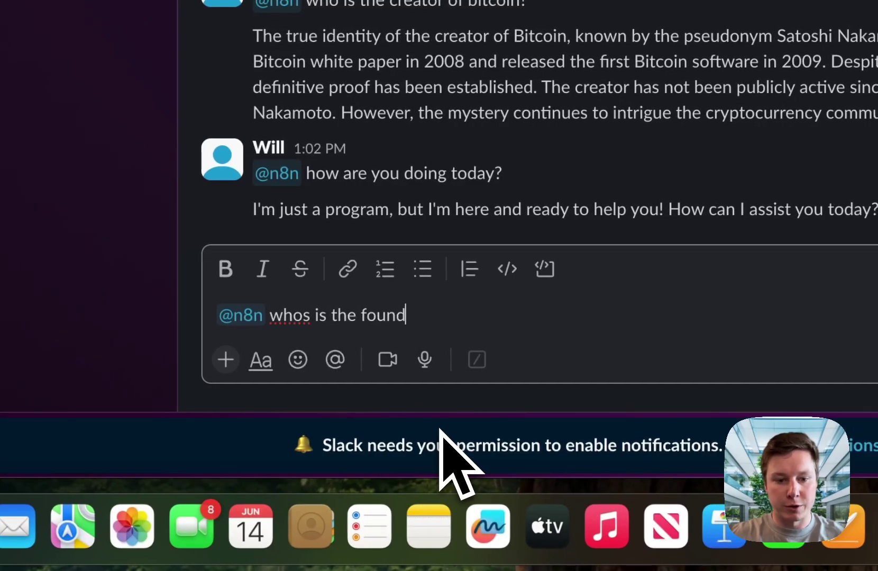
text(er of meta?)
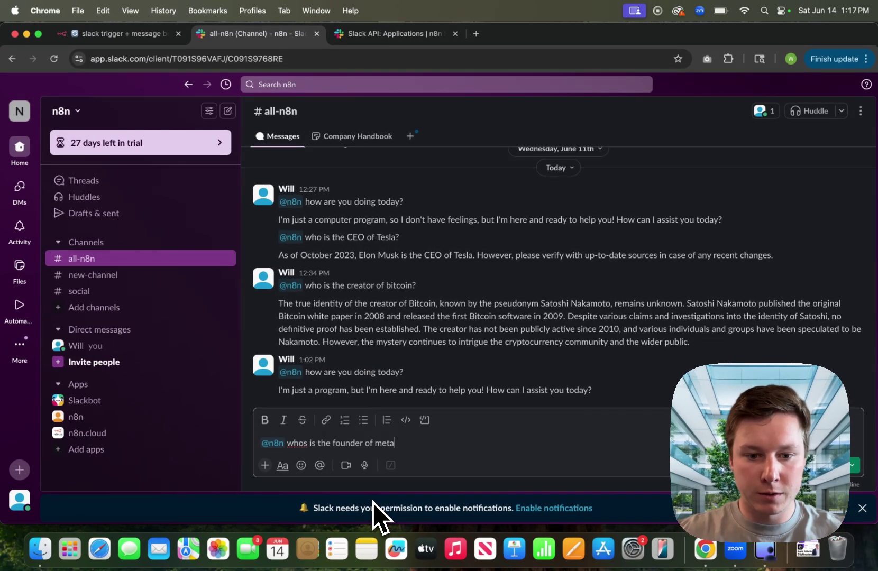
key(Return)
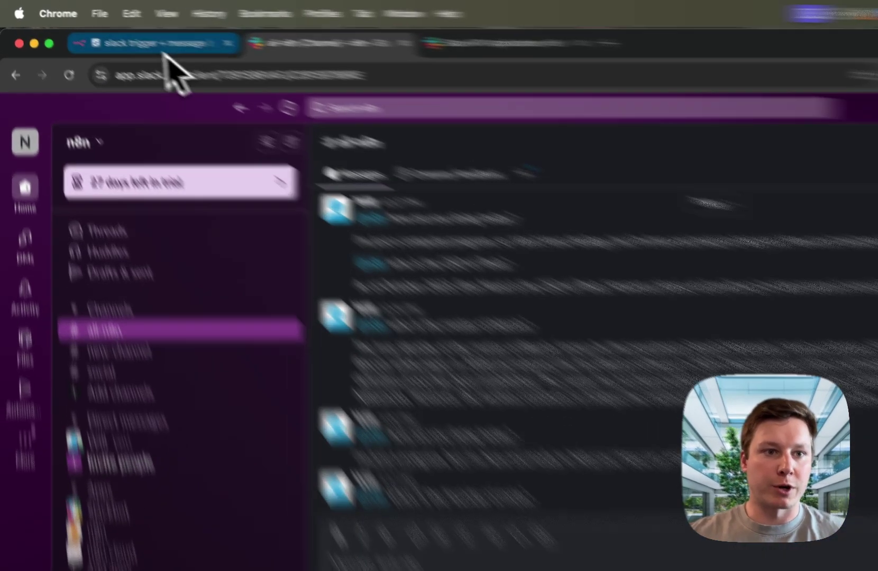
Check the workflow run in n8n and the bot's reply in Slack's all-n8n channel, and return to the workflow.
click(121, 35)
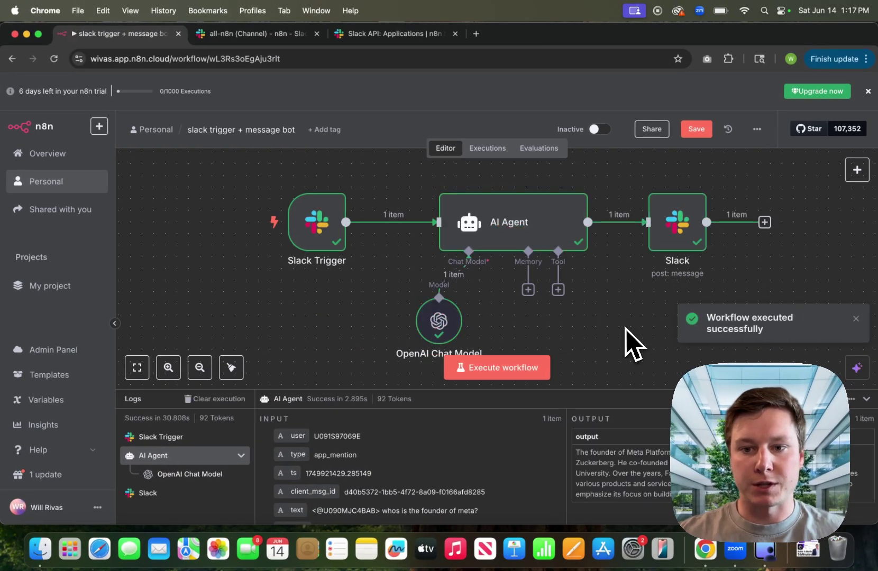
click(248, 33)
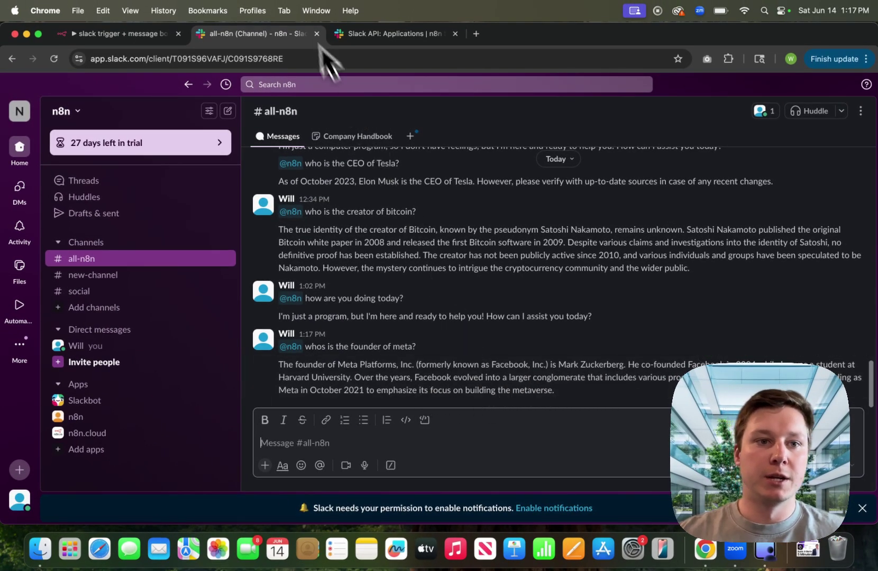
click(144, 34)
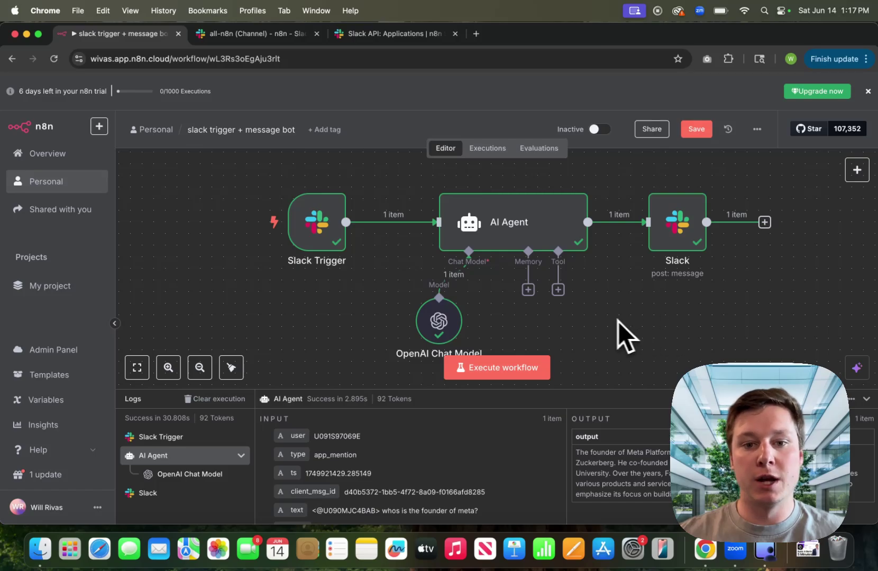
Save the "slack trigger + message bot" workflow.
mouse_move(360, 256)
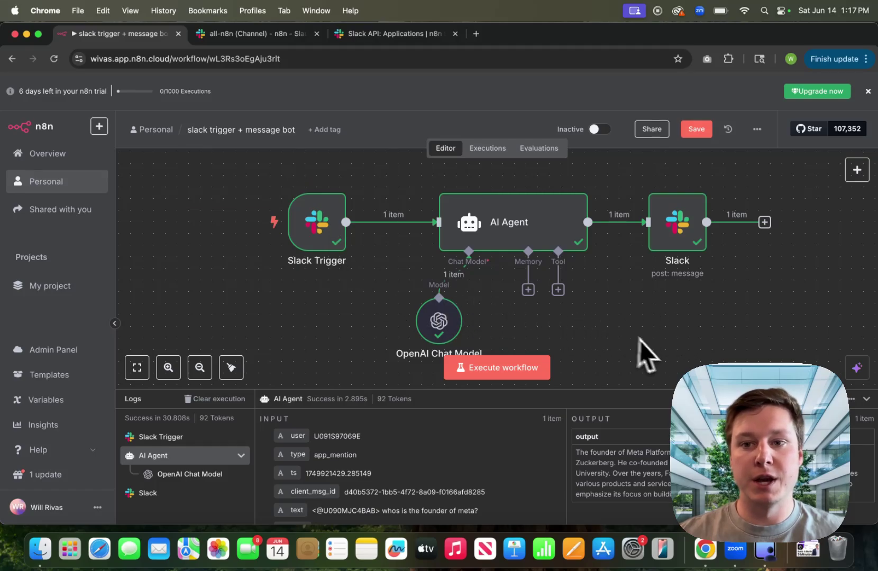
click(697, 130)
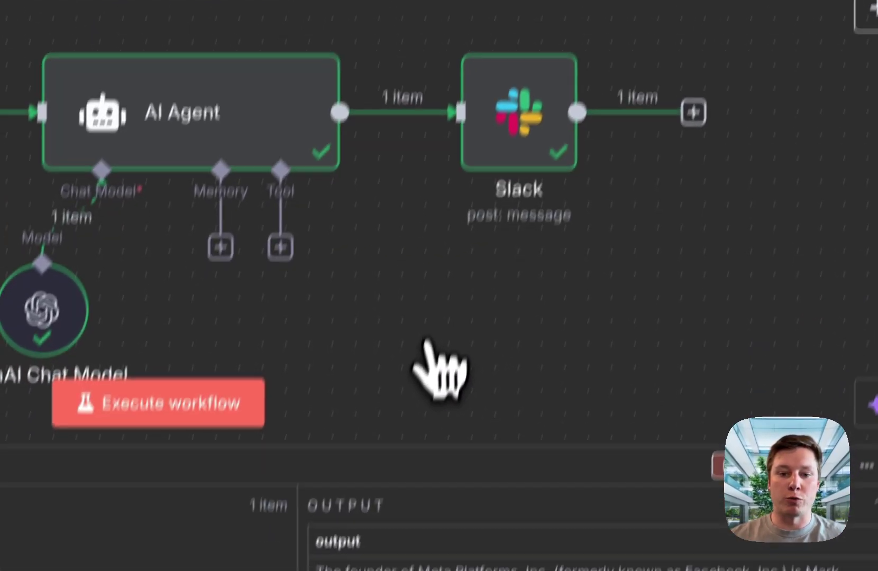